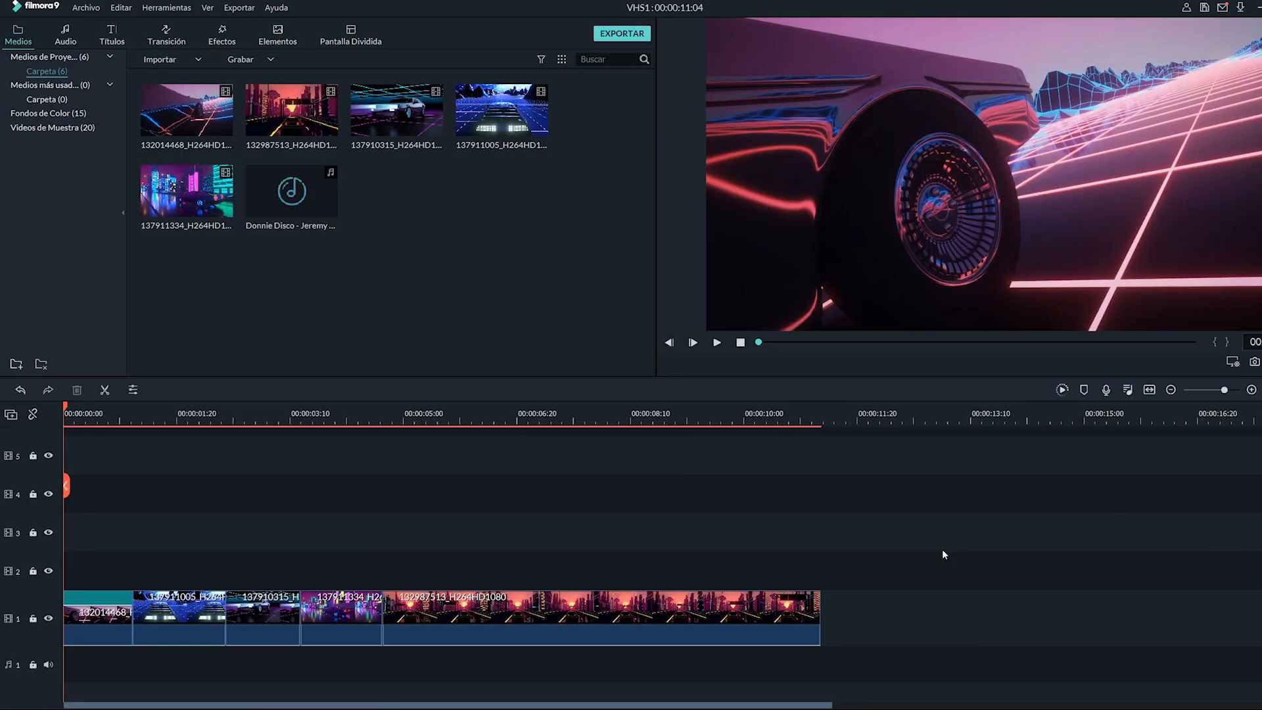
- Play the project preview from the start and stop it
{"action": "key", "text": "space"}
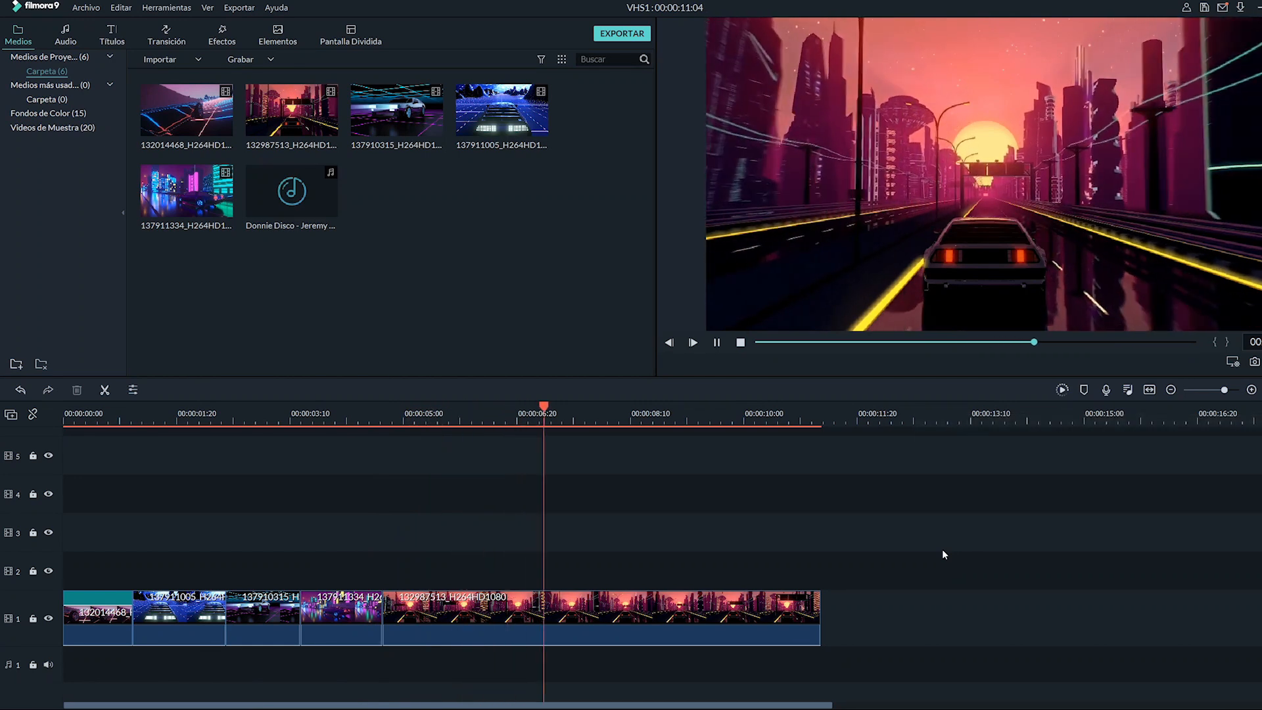
{"action": "key", "text": "space"}
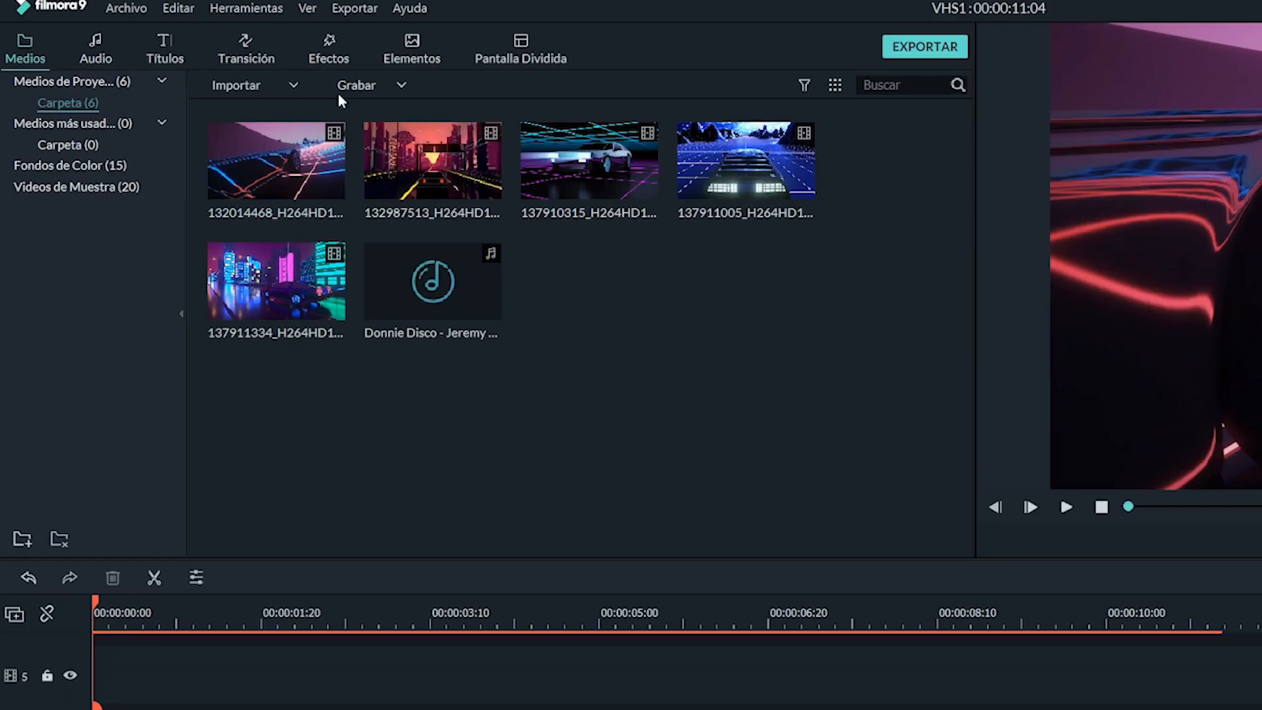
- Layer Distorsión VHS Mala and Distorsión VHS effects from the Interferencia category along tracks 2 and 3 above the clips
{"action": "left_click", "coordinate": [219, 33]}
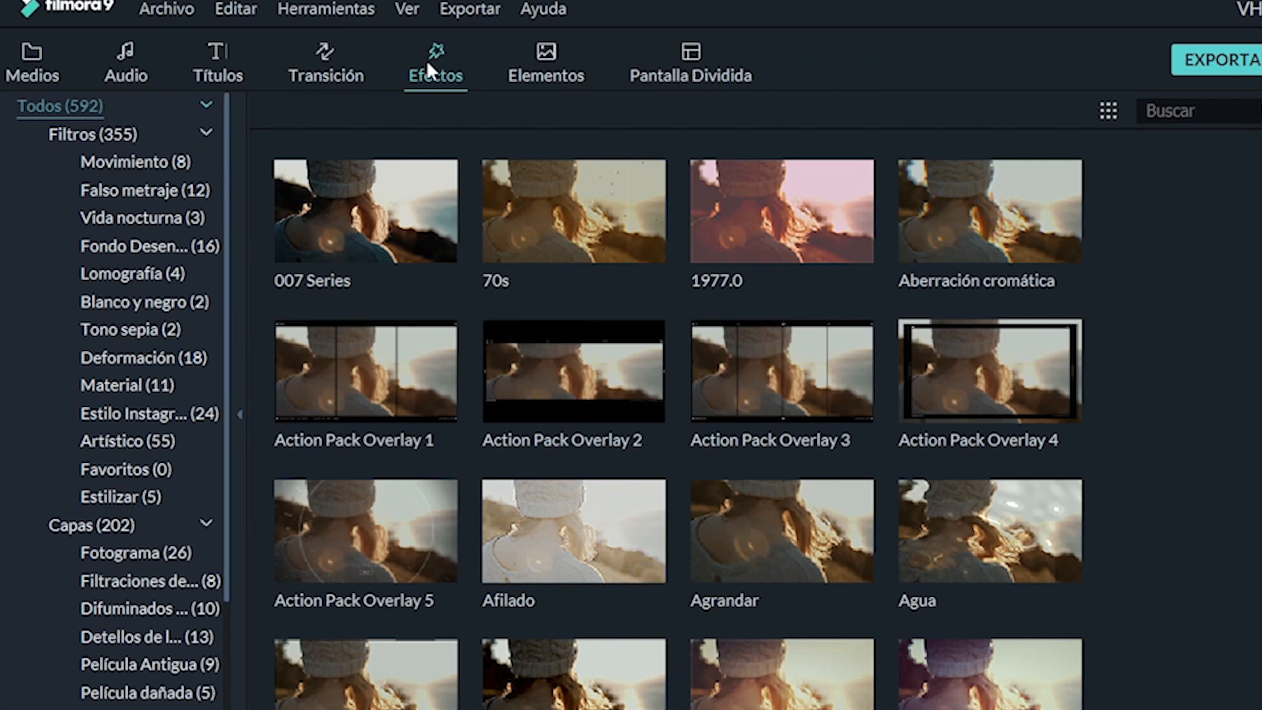
{"action": "left_click", "coordinate": [63, 525]}
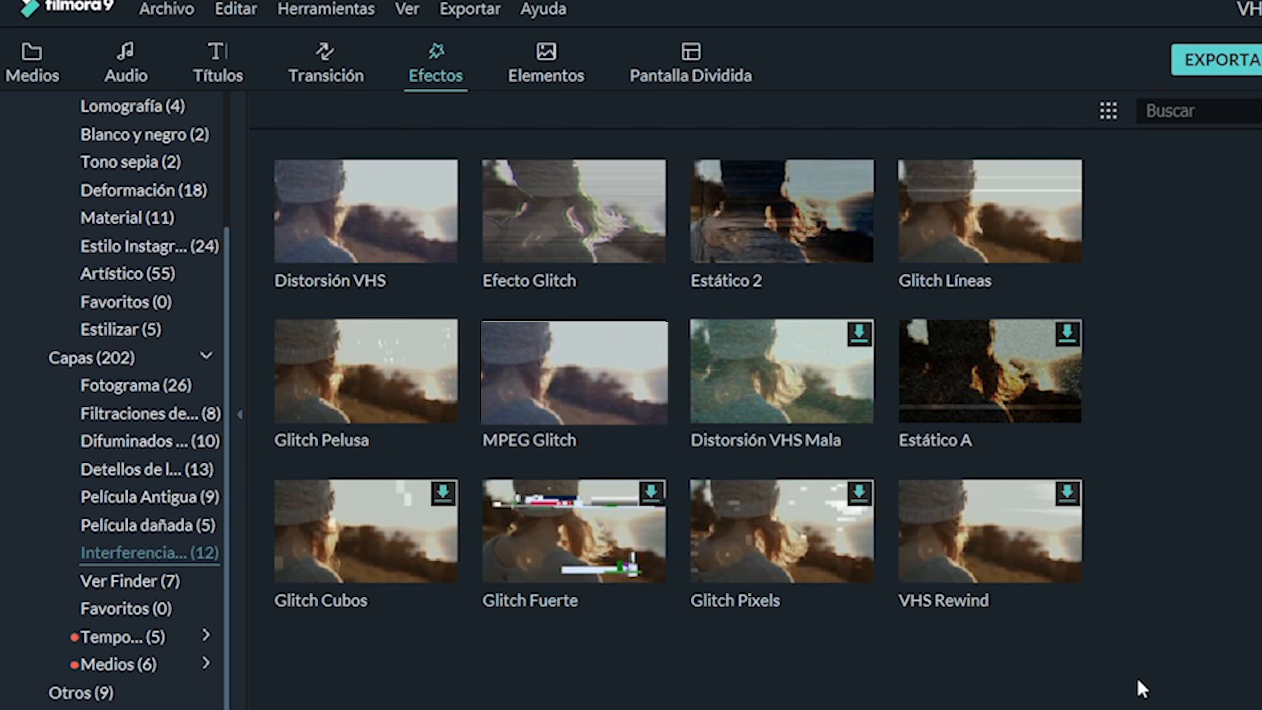
{"action": "left_click", "coordinate": [830, 405]}
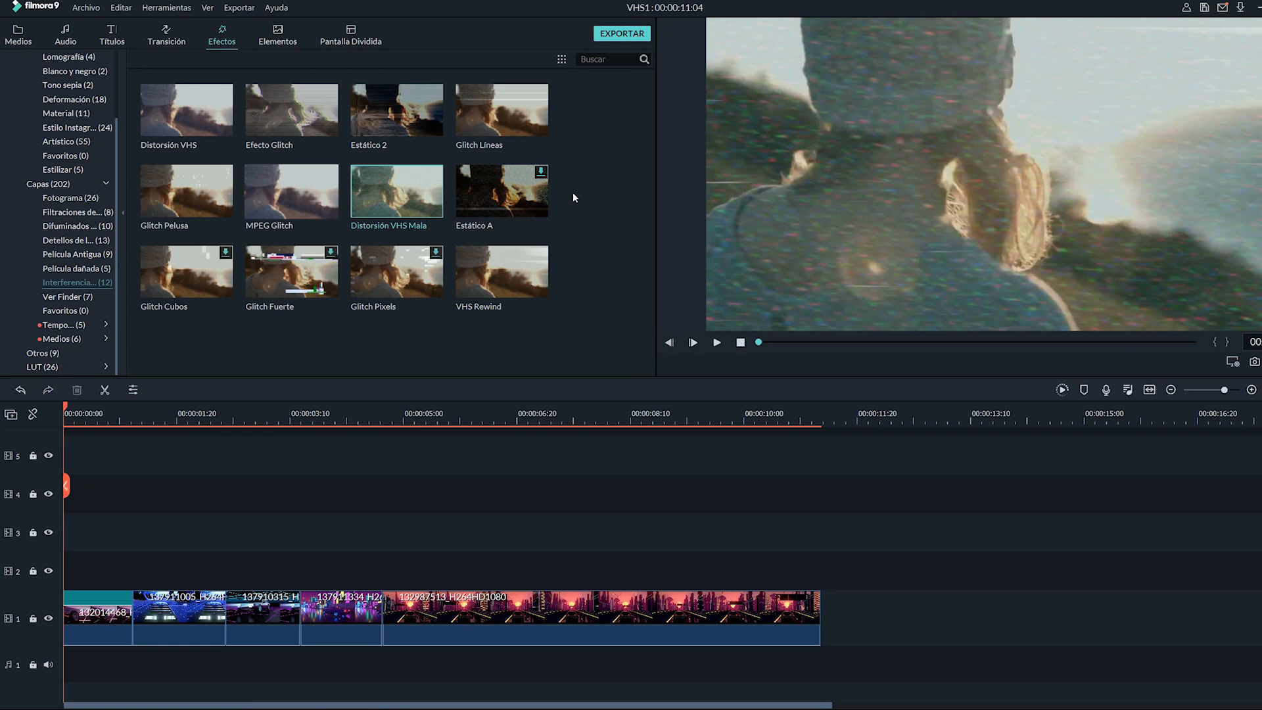
{"action": "mouse_move", "coordinate": [407, 216]}
{"action": "left_click_drag", "start_coordinate": [407, 215], "coordinate": [74, 557]}
{"action": "left_click_drag", "start_coordinate": [74, 557], "coordinate": [64, 558]}
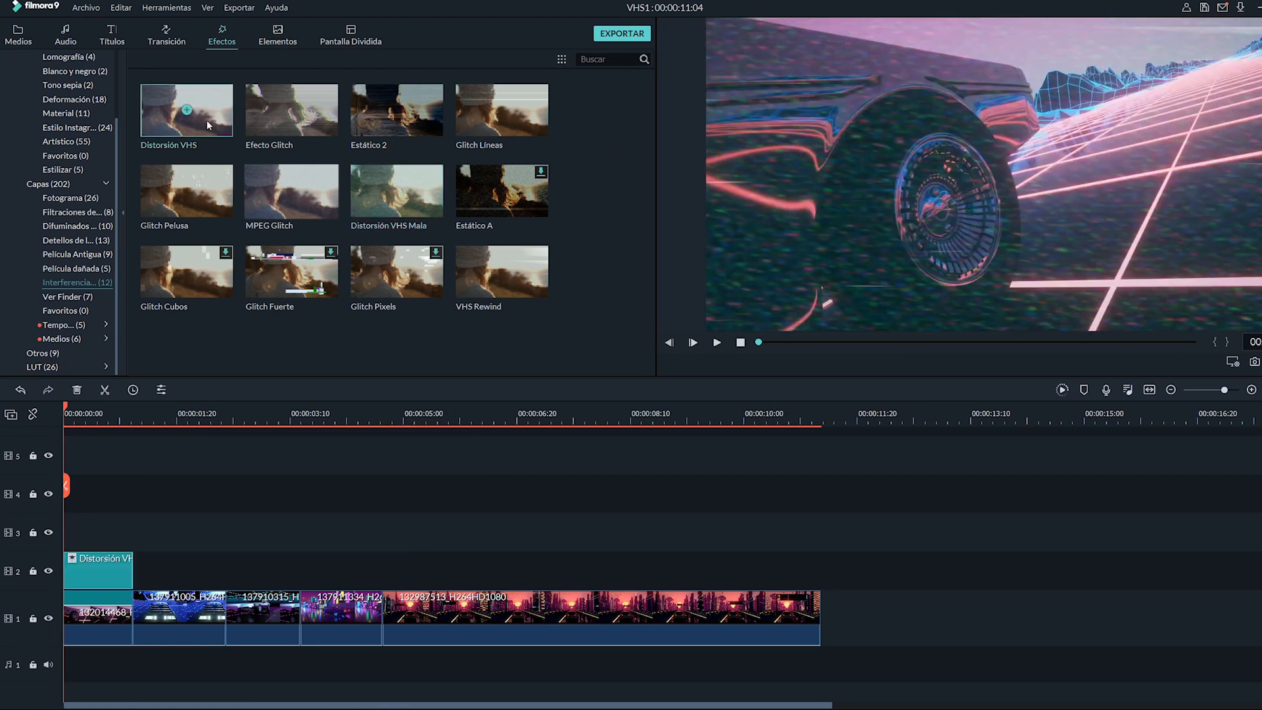
{"action": "left_click_drag", "start_coordinate": [206, 120], "coordinate": [182, 310]}
{"action": "left_click_drag", "start_coordinate": [176, 414], "coordinate": [165, 567]}
{"action": "left_click_drag", "start_coordinate": [399, 194], "coordinate": [267, 573]}
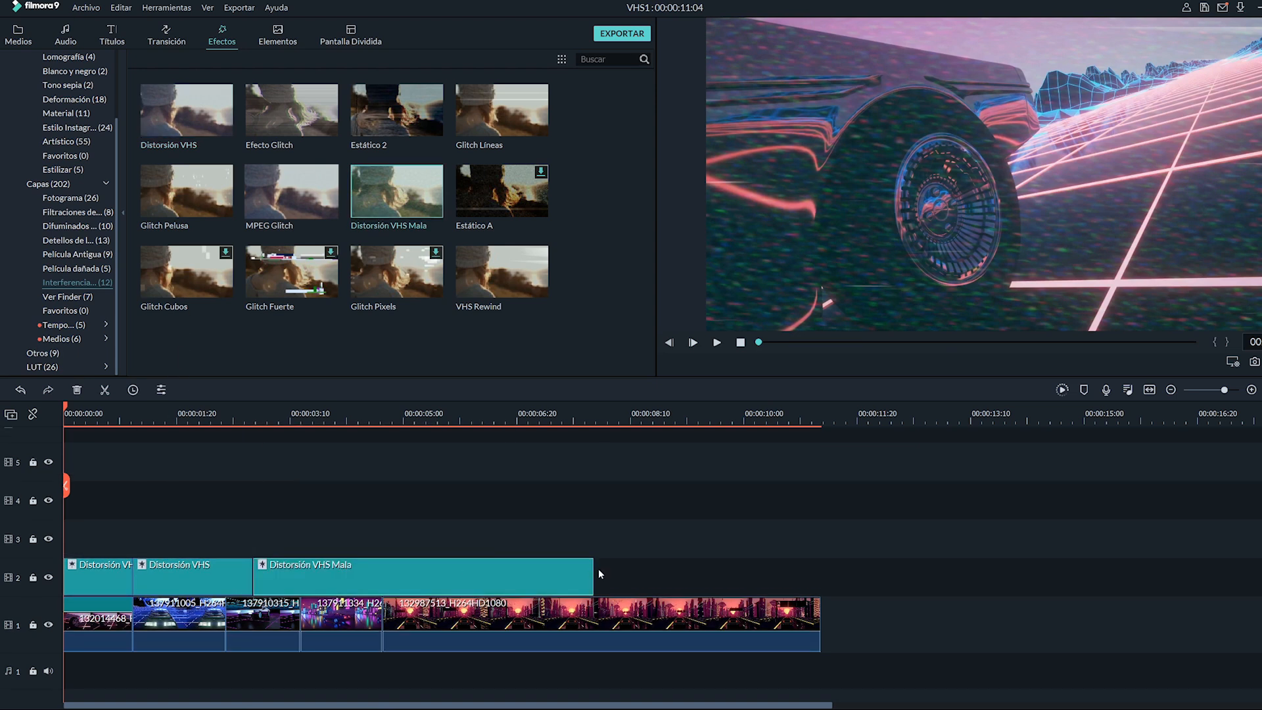
{"action": "left_click_drag", "start_coordinate": [595, 573], "coordinate": [332, 575]}
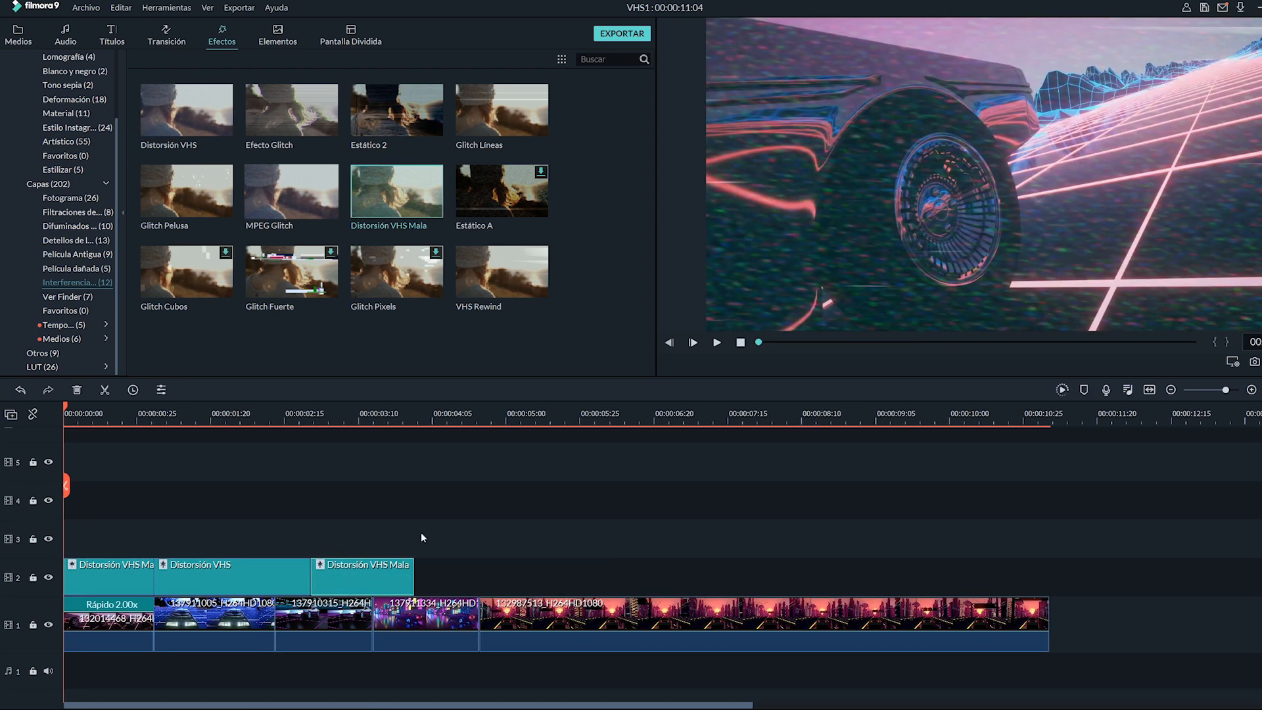
{"action": "left_click_drag", "start_coordinate": [414, 567], "coordinate": [561, 566]}
{"action": "left_click_drag", "start_coordinate": [197, 121], "coordinate": [535, 495]}
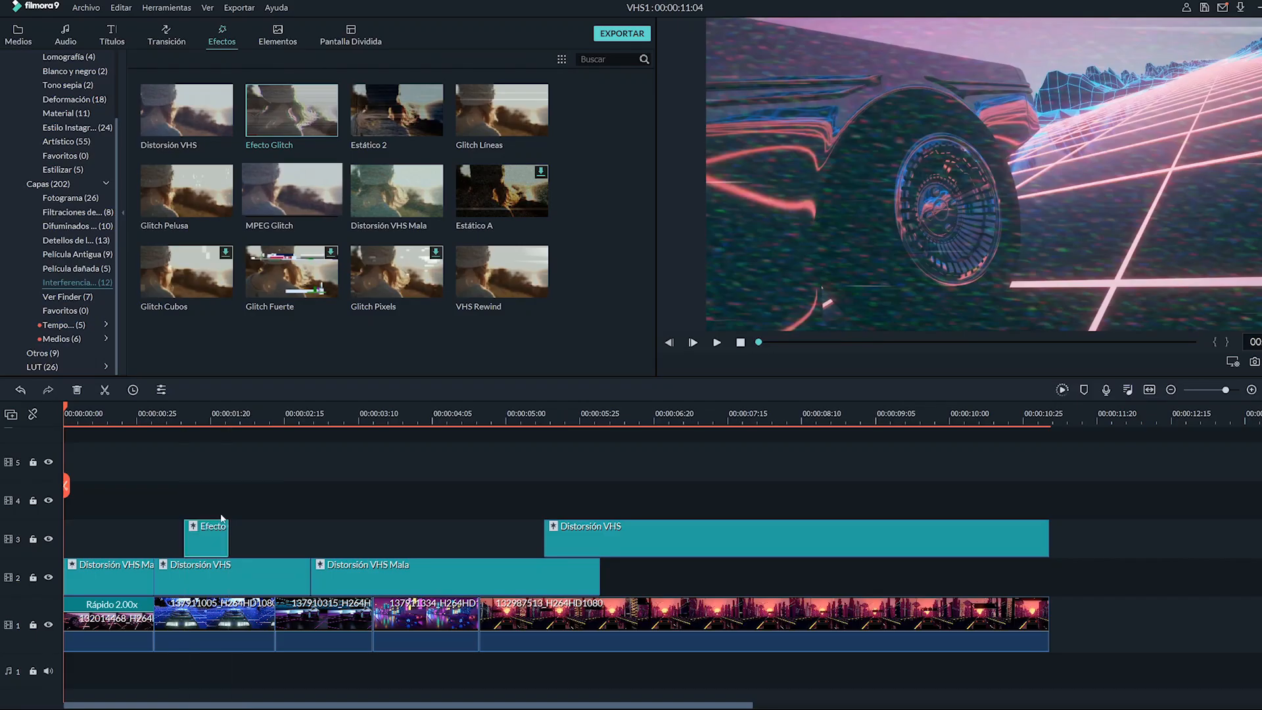
- Paste copies of the Efecto Glitch effect at several playhead positions along track 3
{"action": "left_click", "coordinate": [276, 414]}
{"action": "key", "text": "ctrl+v"}
{"action": "left_click_drag", "start_coordinate": [295, 530], "coordinate": [285, 530]}
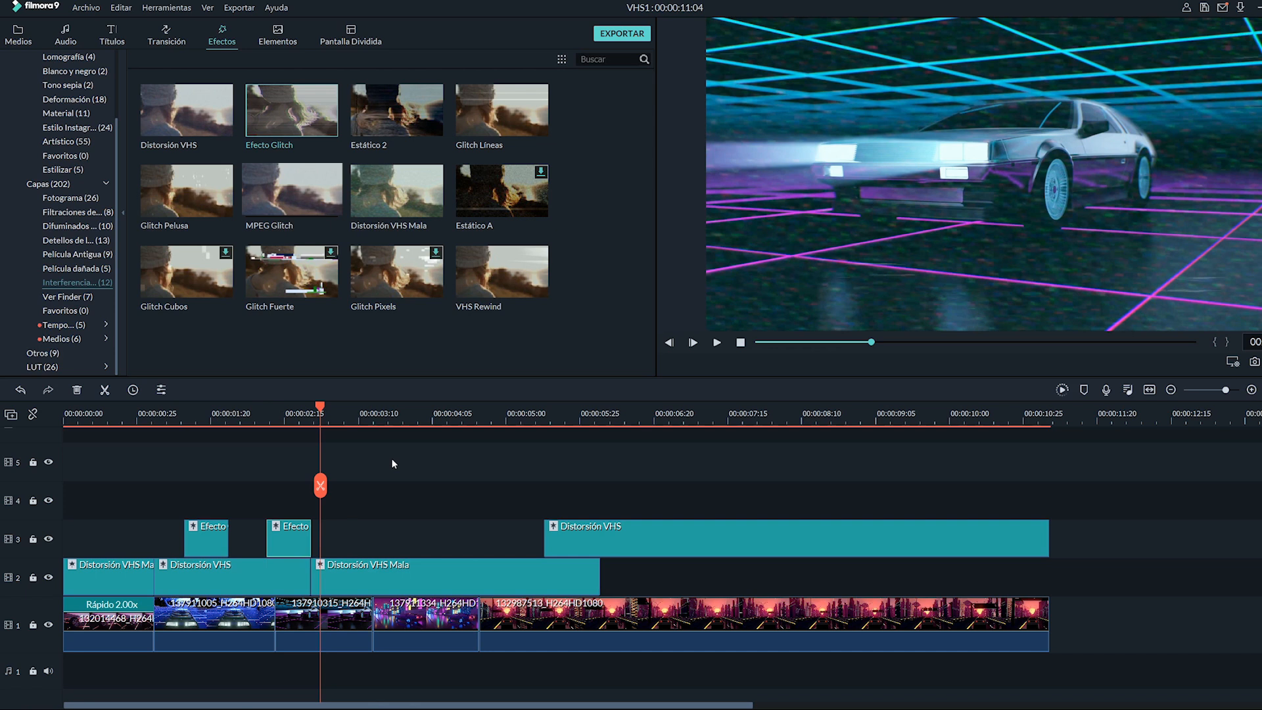
{"action": "left_click", "coordinate": [345, 414]}
{"action": "key", "text": "ctrl+v"}
{"action": "left_click_drag", "start_coordinate": [377, 540], "coordinate": [392, 539]}
{"action": "left_click", "coordinate": [456, 414]}
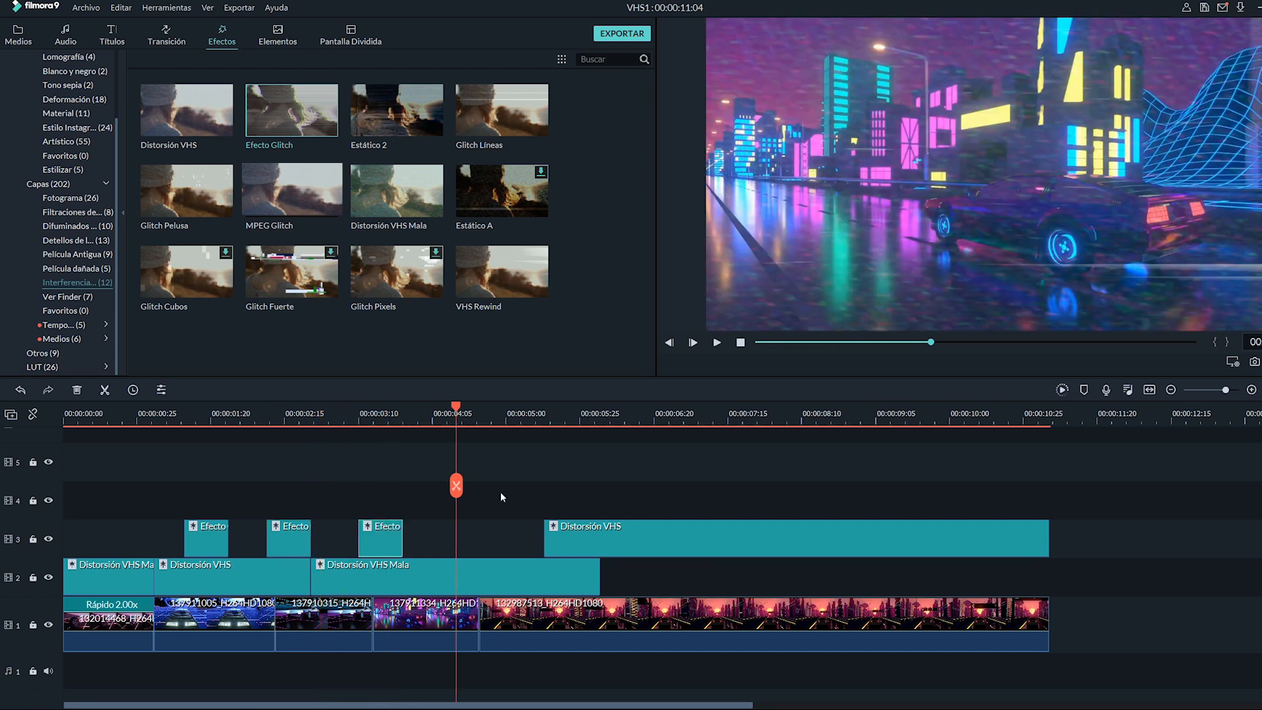
{"action": "key", "text": "ctrl+v"}
{"action": "left_click_drag", "start_coordinate": [478, 539], "coordinate": [457, 539]}
{"action": "key", "text": "ctrl+v"}
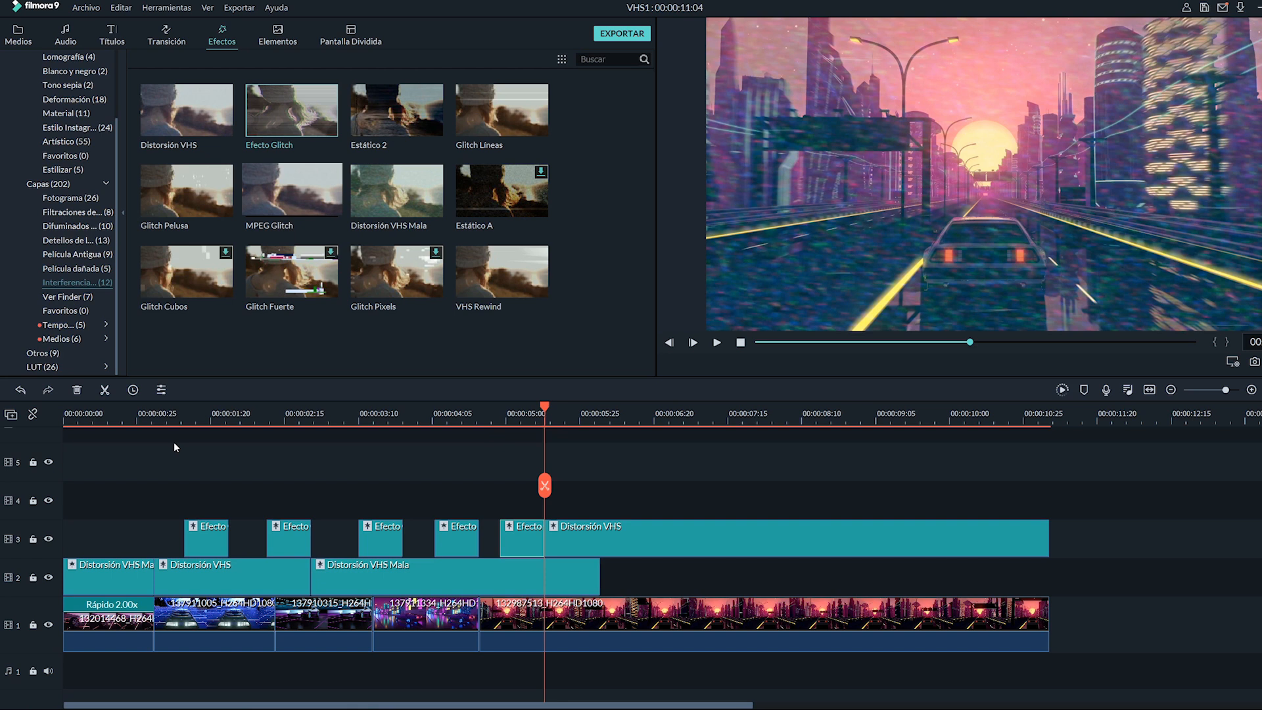
- Add Glitch Líneas on track 2 and Glitch Pelusa on track 4 over the last part of the video
{"action": "left_click_drag", "start_coordinate": [502, 126], "coordinate": [603, 576]}
{"action": "left_click_drag", "start_coordinate": [187, 190], "coordinate": [560, 486]}
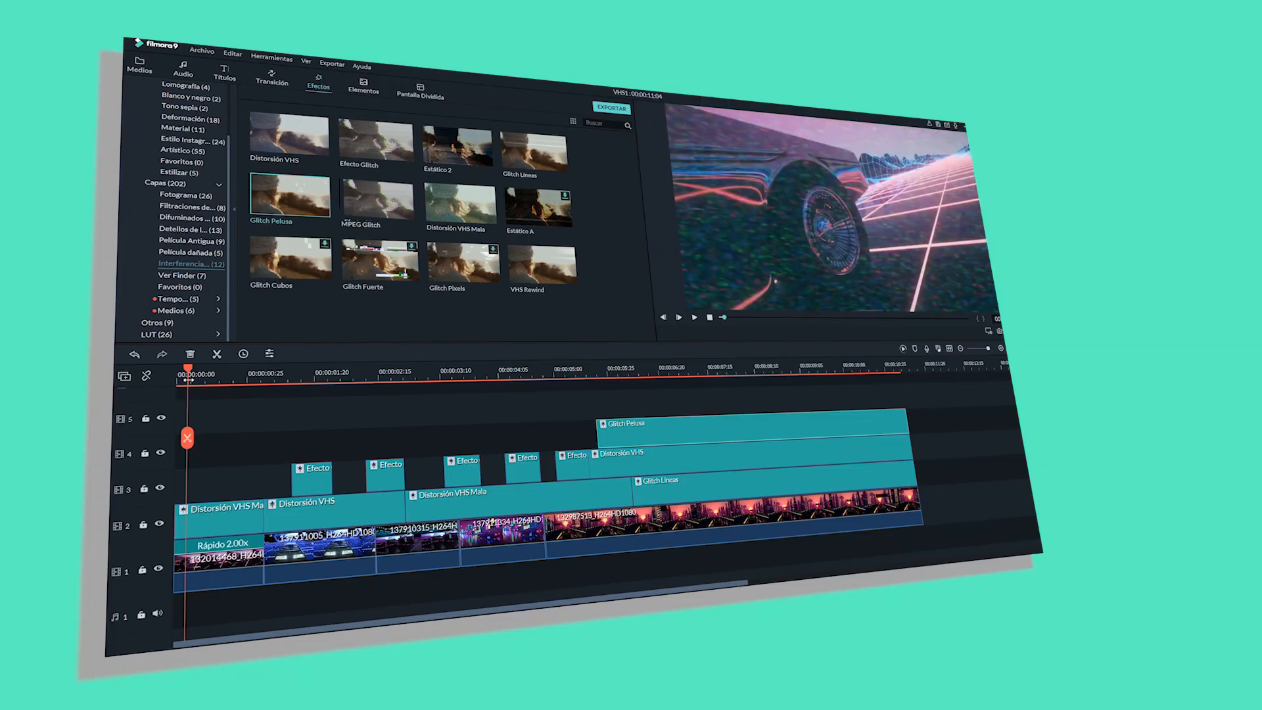
{"action": "left_click", "coordinate": [696, 318]}
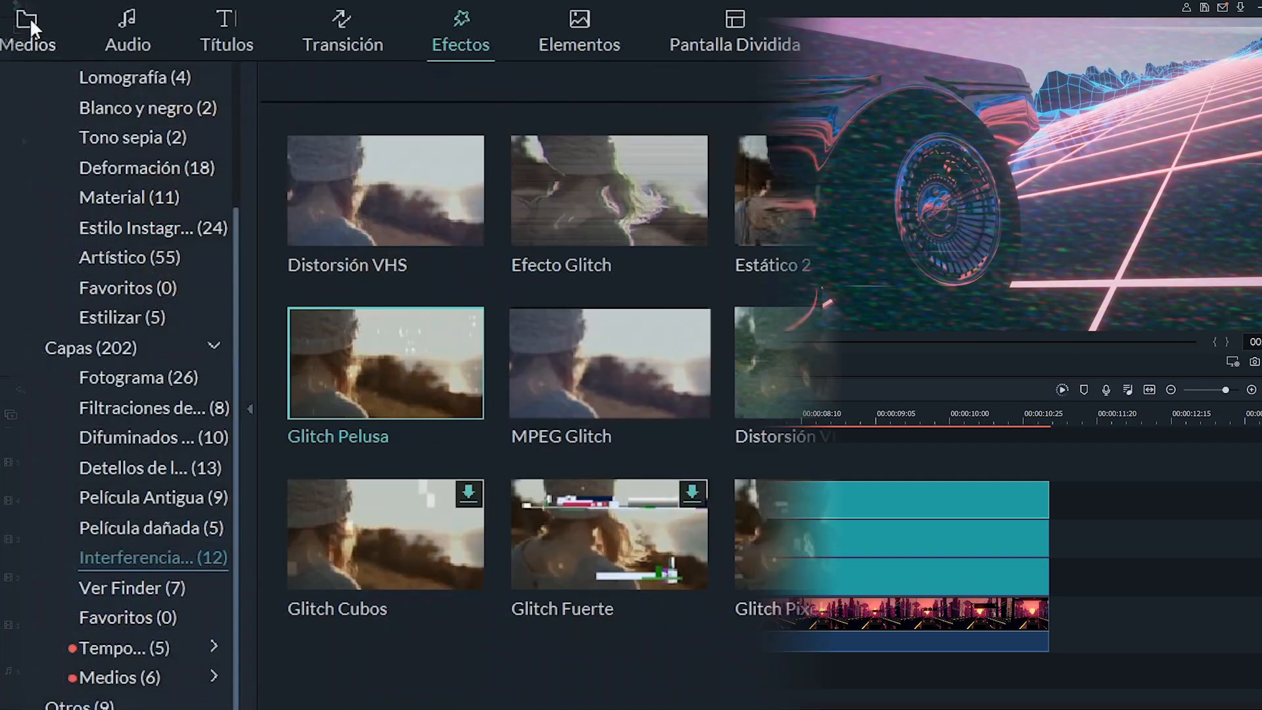
- Run beat detection on the Donnie Disco music file and confirm its beat options of every 4 beats
{"action": "left_click", "coordinate": [30, 17]}
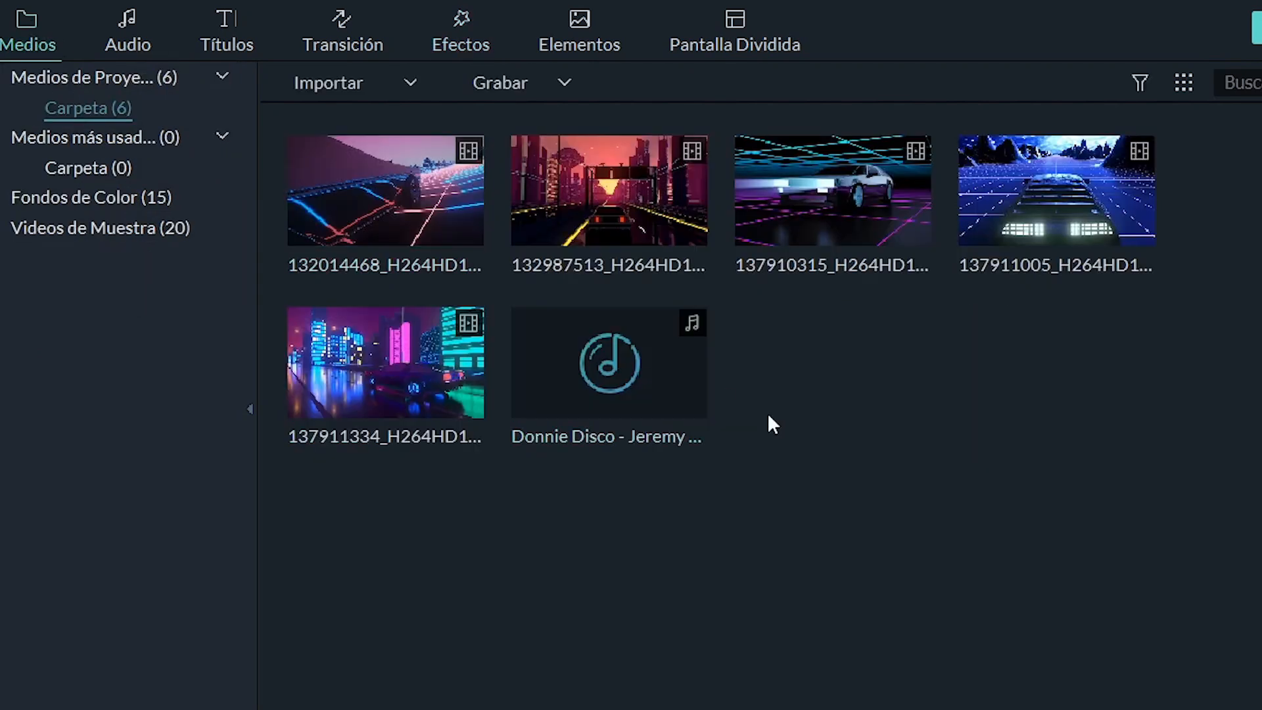
{"action": "right_click", "coordinate": [621, 356]}
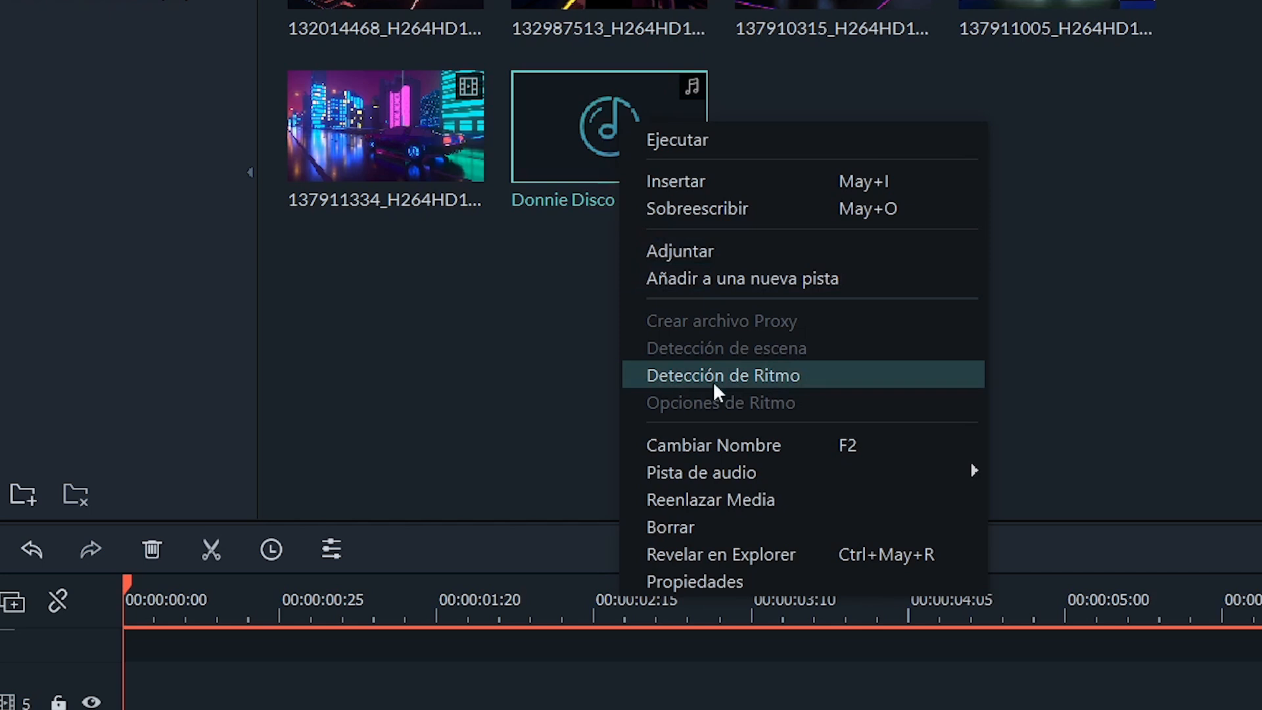
{"action": "left_click", "coordinate": [822, 372]}
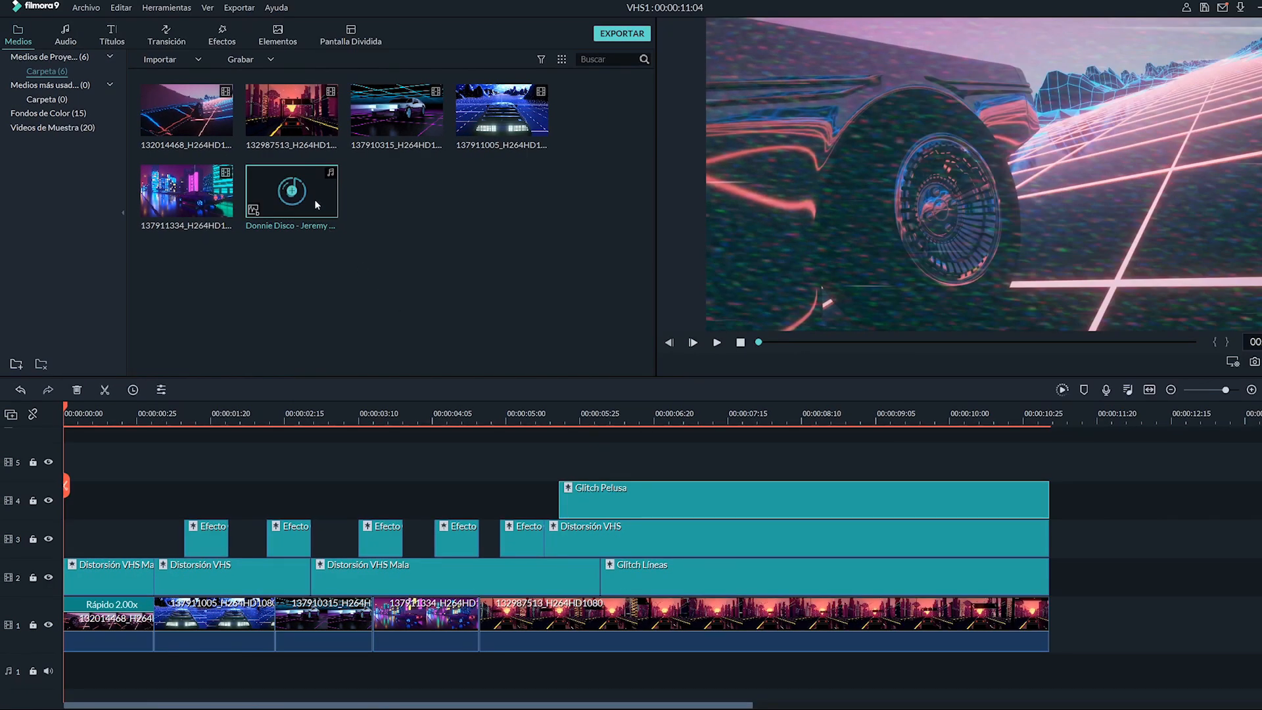
{"action": "right_click", "coordinate": [316, 203]}
{"action": "left_click", "coordinate": [360, 394]}
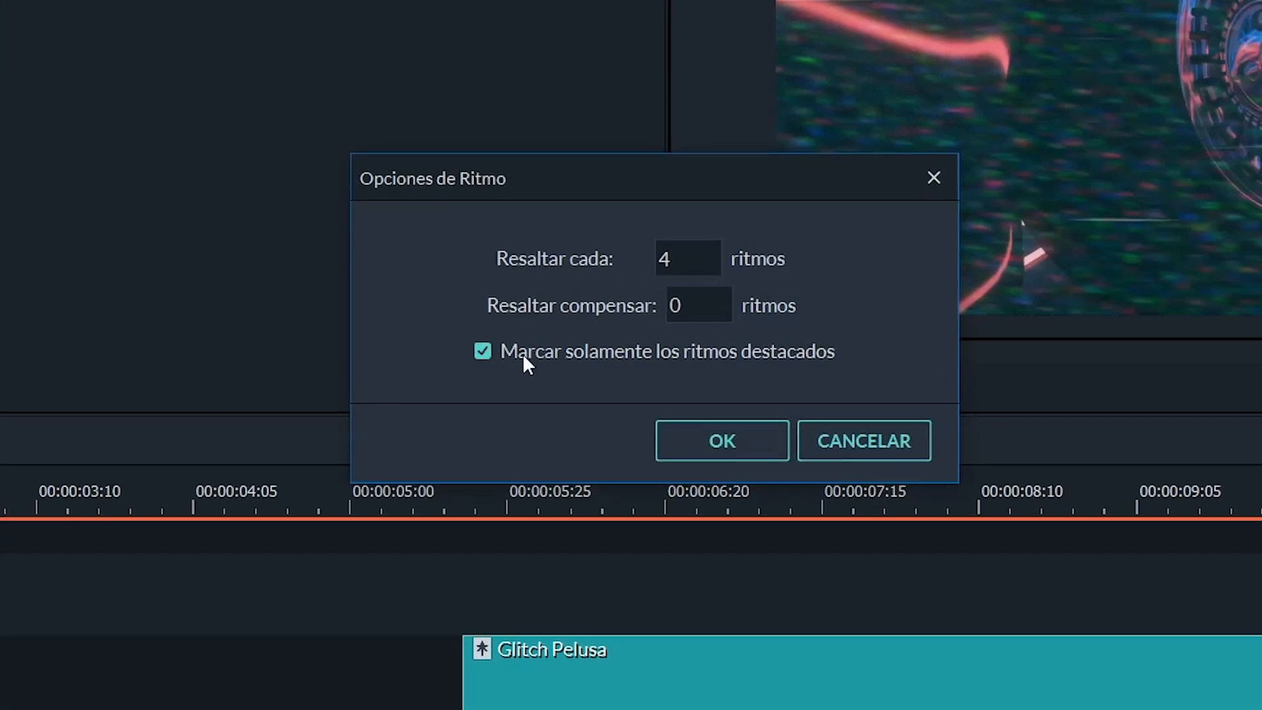
{"action": "left_click", "coordinate": [727, 442]}
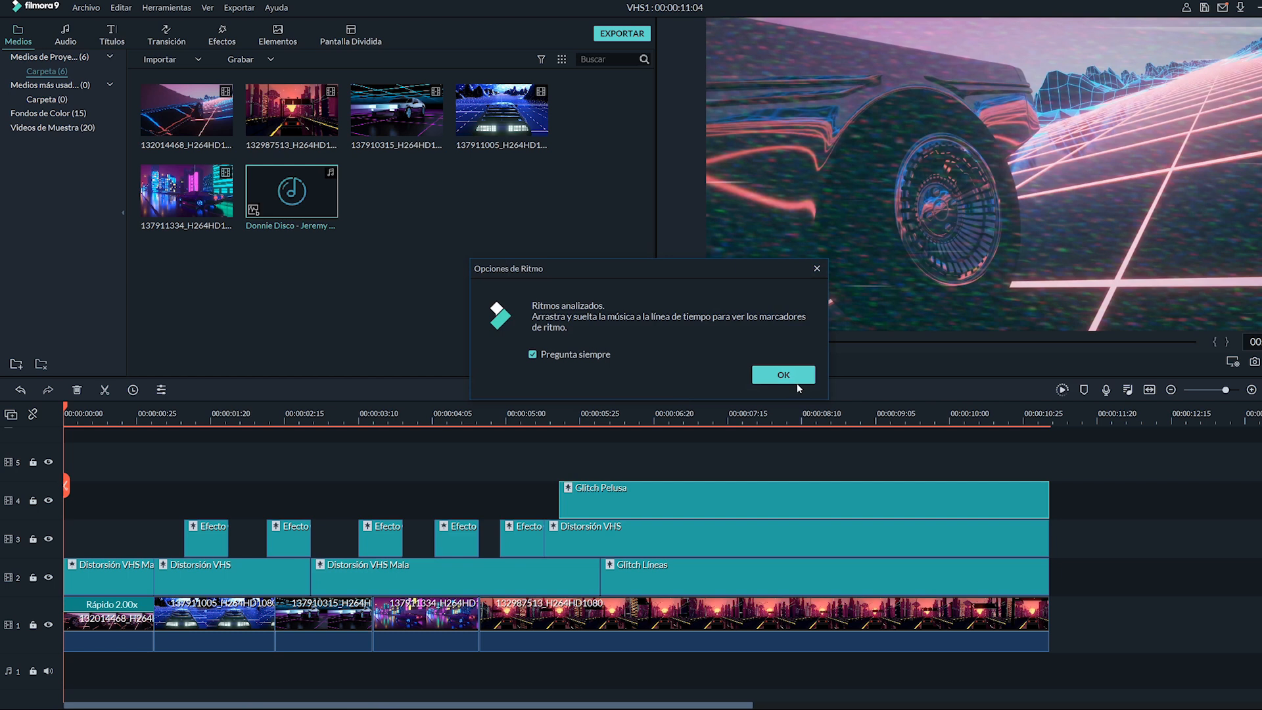
{"action": "left_click", "coordinate": [792, 376]}
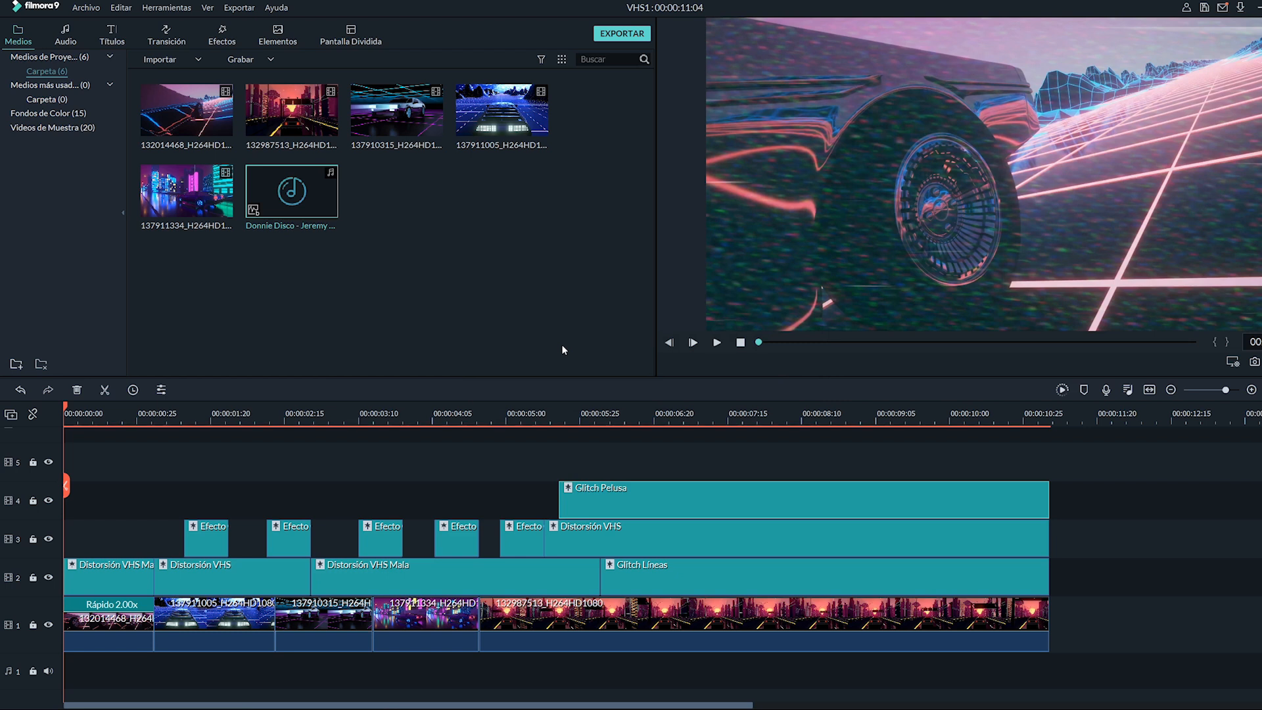
- Add the Donnie Disco music to the audio track and step through its beat markers
{"action": "left_click_drag", "start_coordinate": [332, 209], "coordinate": [65, 670]}
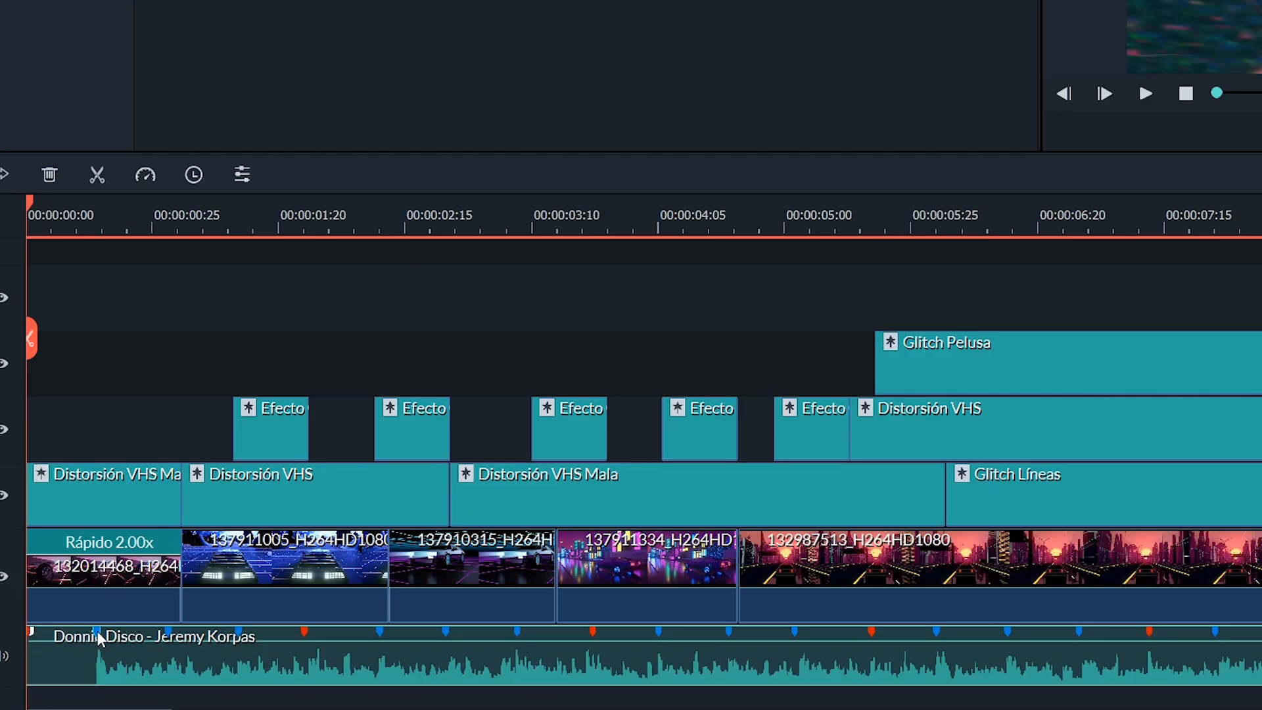
{"action": "left_click", "coordinate": [105, 655]}
{"action": "left_click", "coordinate": [146, 656]}
{"action": "left_click", "coordinate": [280, 606]}
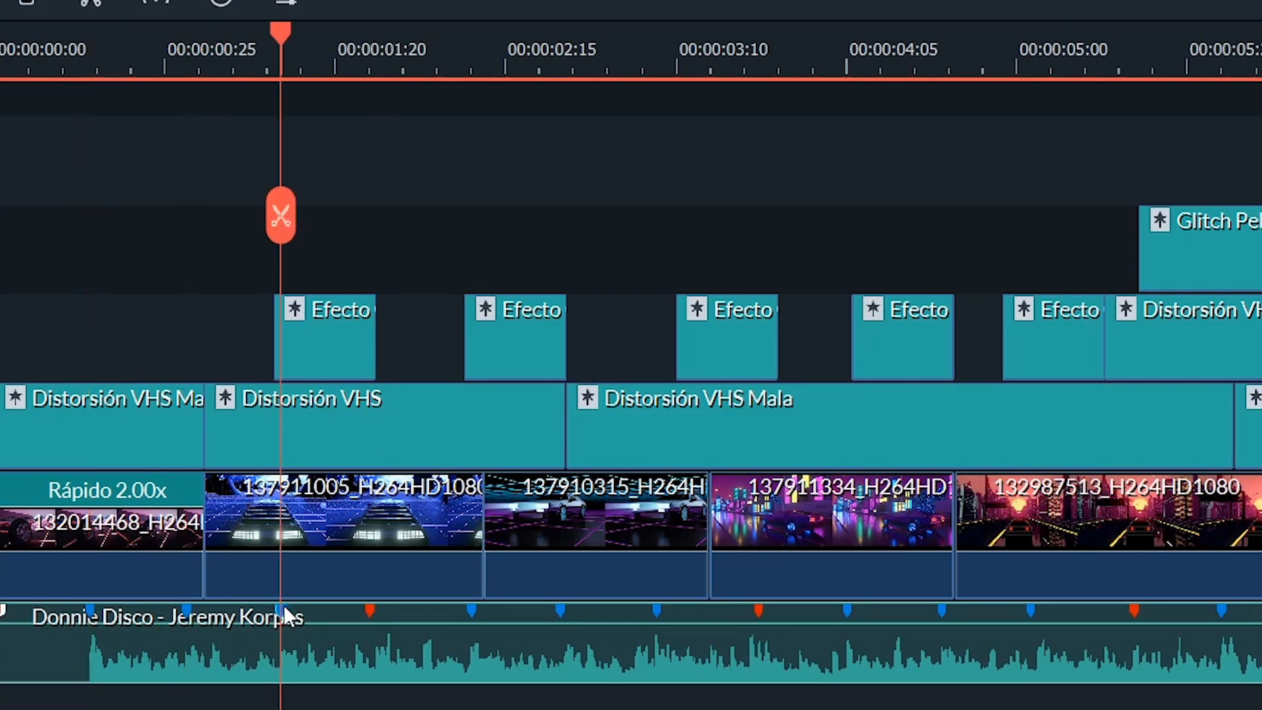
{"action": "left_click", "coordinate": [370, 606]}
{"action": "left_click", "coordinate": [472, 606]}
{"action": "left_click", "coordinate": [560, 608]}
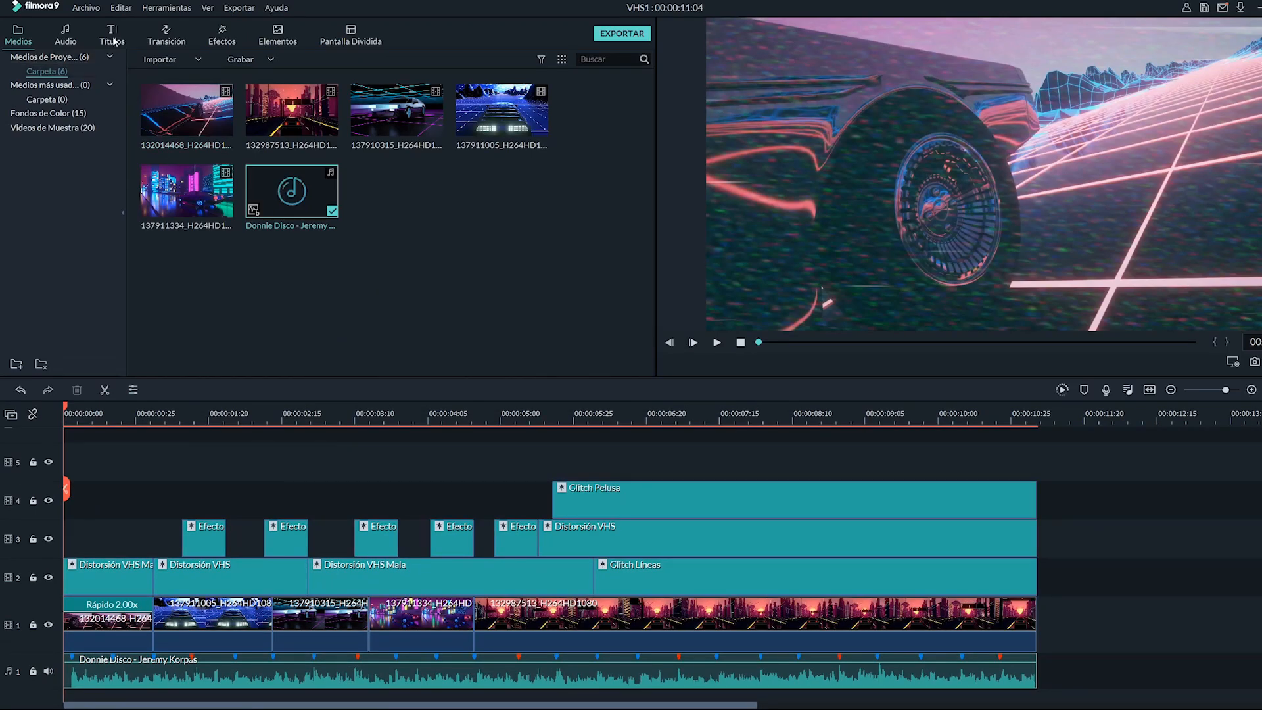
- Place the Créditos 4 title at the start of track 4 and shorten it to the first clip's length
{"action": "left_click", "coordinate": [114, 41]}
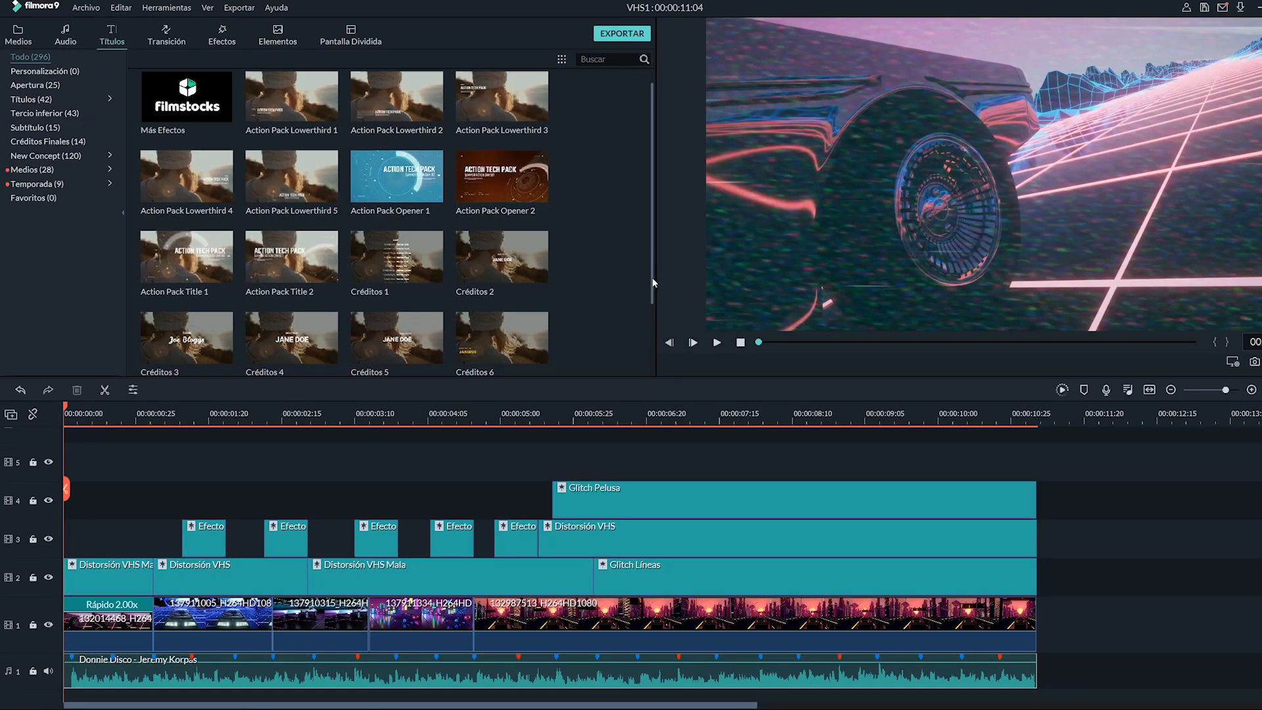
{"action": "scroll", "coordinate": [653, 281], "scroll_direction": "down", "scroll_amount": 1}
{"action": "left_click", "coordinate": [314, 309]}
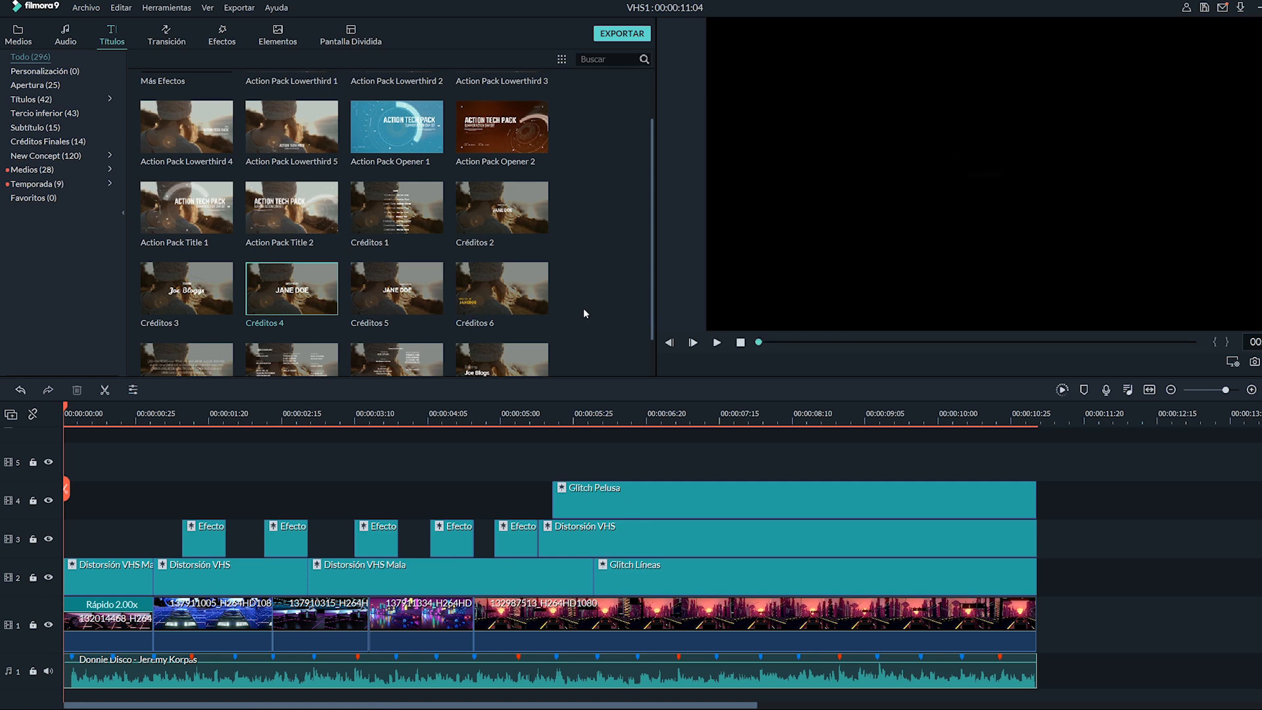
{"action": "left_click_drag", "start_coordinate": [349, 435], "coordinate": [50, 489]}
{"action": "left_click_drag", "start_coordinate": [324, 501], "coordinate": [152, 501]}
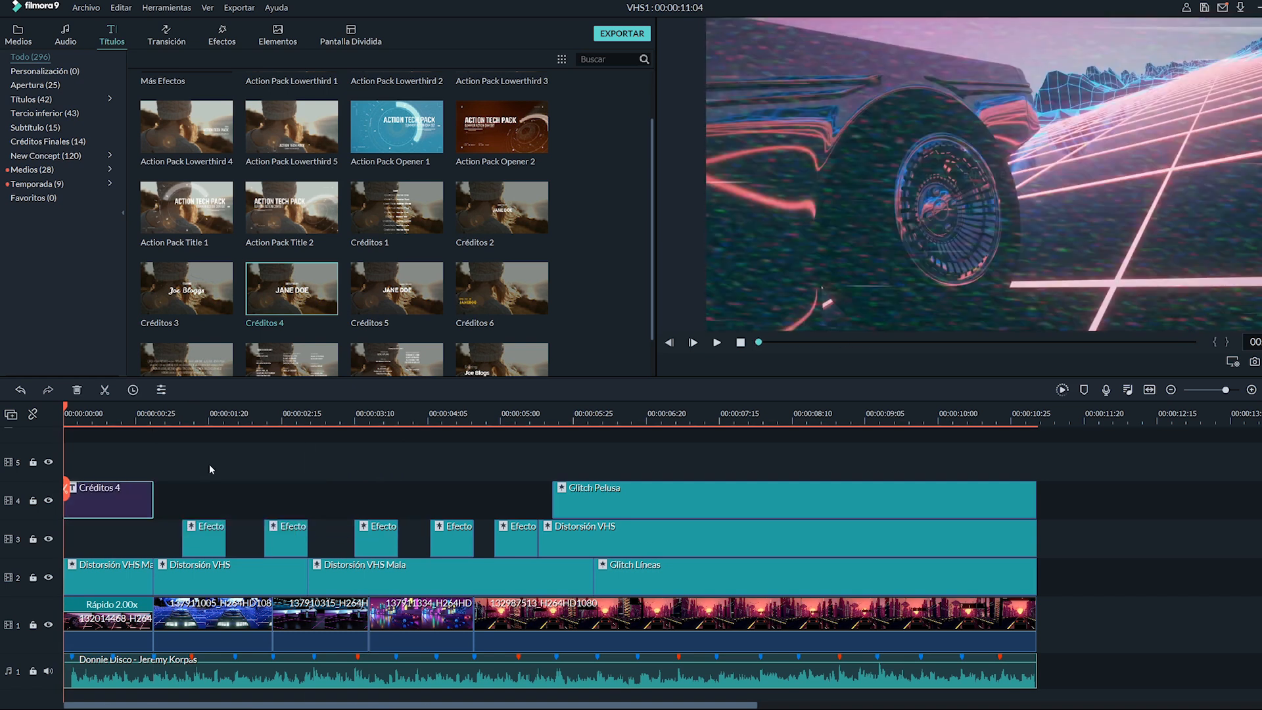
- Replace the title's text with GAMING on the first line and filmora9 on the second
{"action": "left_click_drag", "start_coordinate": [66, 406], "coordinate": [123, 404]}
{"action": "left_click", "coordinate": [122, 405]}
{"action": "double_click", "coordinate": [138, 510]}
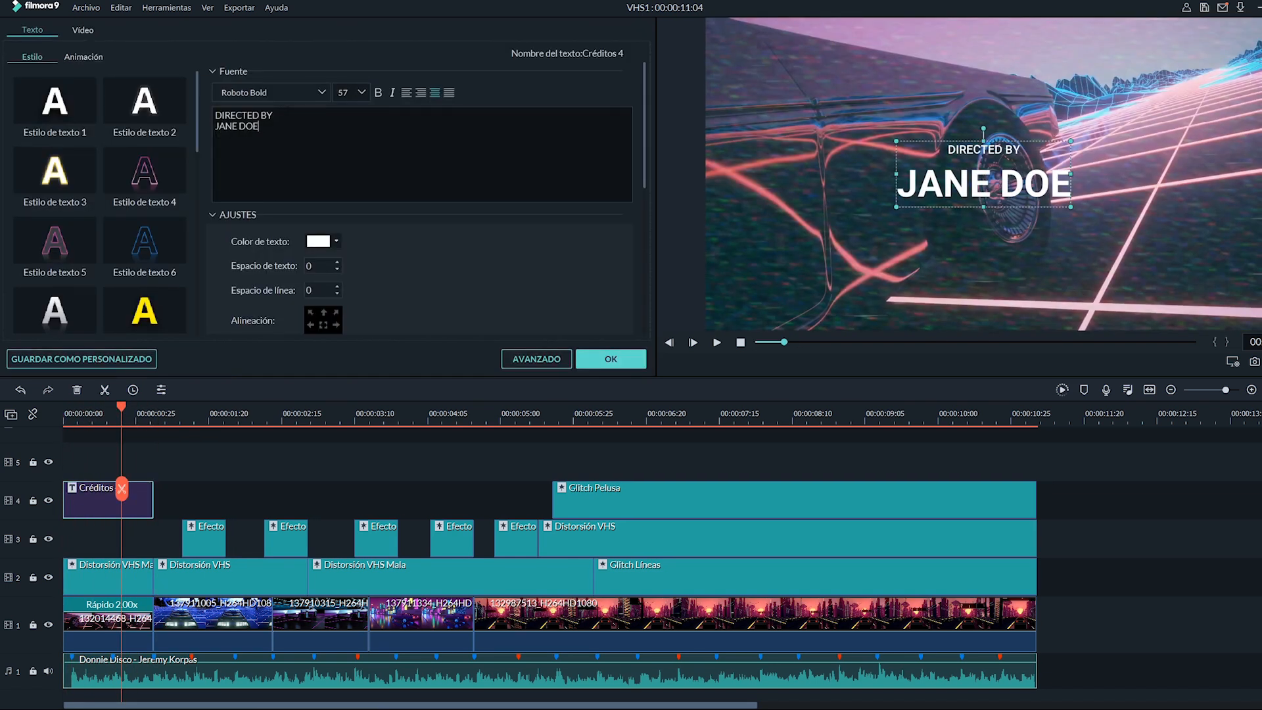
{"action": "key", "text": "ctrl+a"}
{"action": "key", "text": "BackSpace"}
{"action": "type", "text": "GAMING"}
{"action": "key", "text": "Return"}
{"action": "type", "text": "film"}
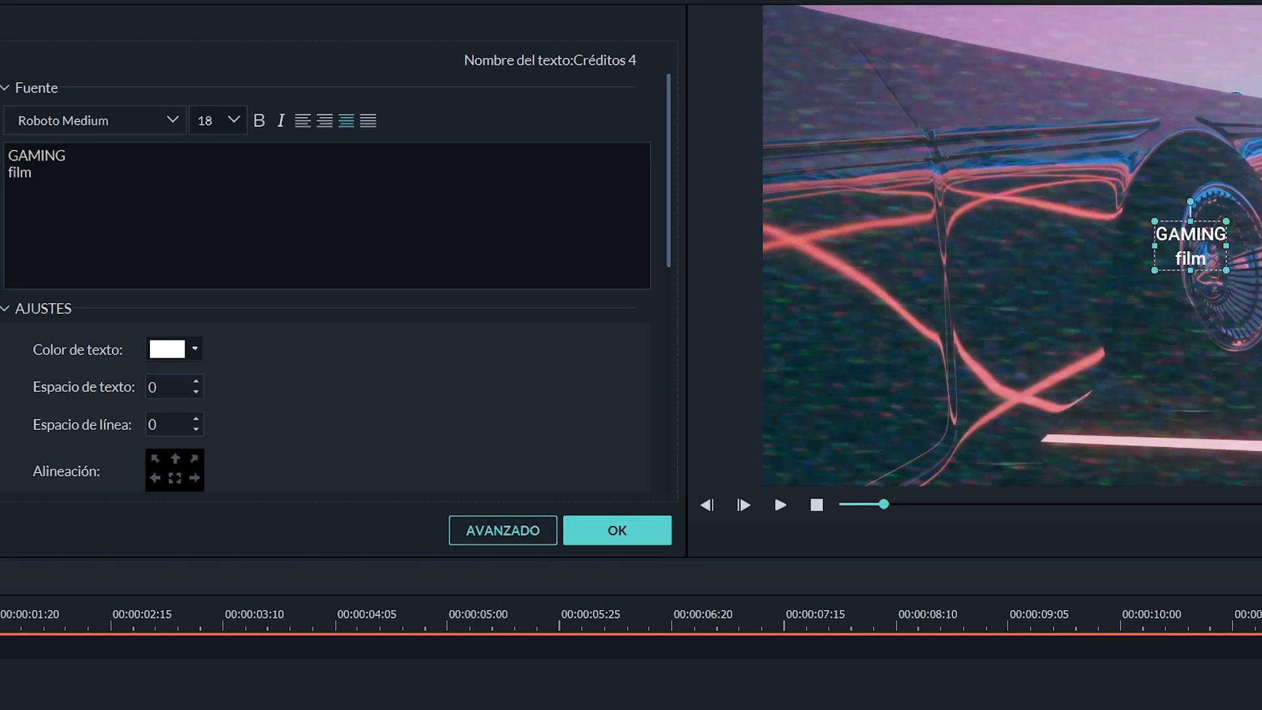
{"action": "type", "text": "ora9"}
- Set the title's font to Space Invaders Regular
{"action": "left_click_drag", "start_coordinate": [66, 156], "coordinate": [6, 155]}
{"action": "left_click", "coordinate": [173, 121]}
{"action": "left_click", "coordinate": [72, 197]}
{"action": "left_click_drag", "start_coordinate": [61, 172], "coordinate": [7, 172]}
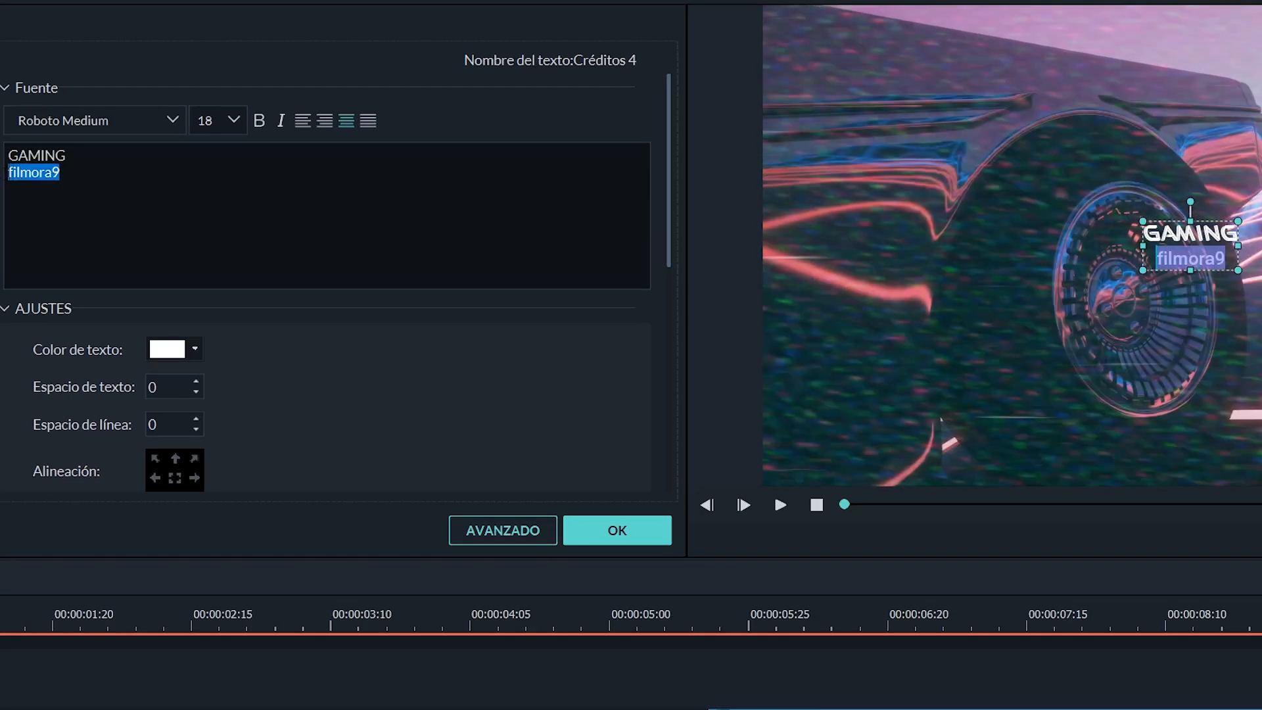
{"action": "left_click", "coordinate": [58, 128]}
{"action": "type", "text": "space Invaders Regular"}
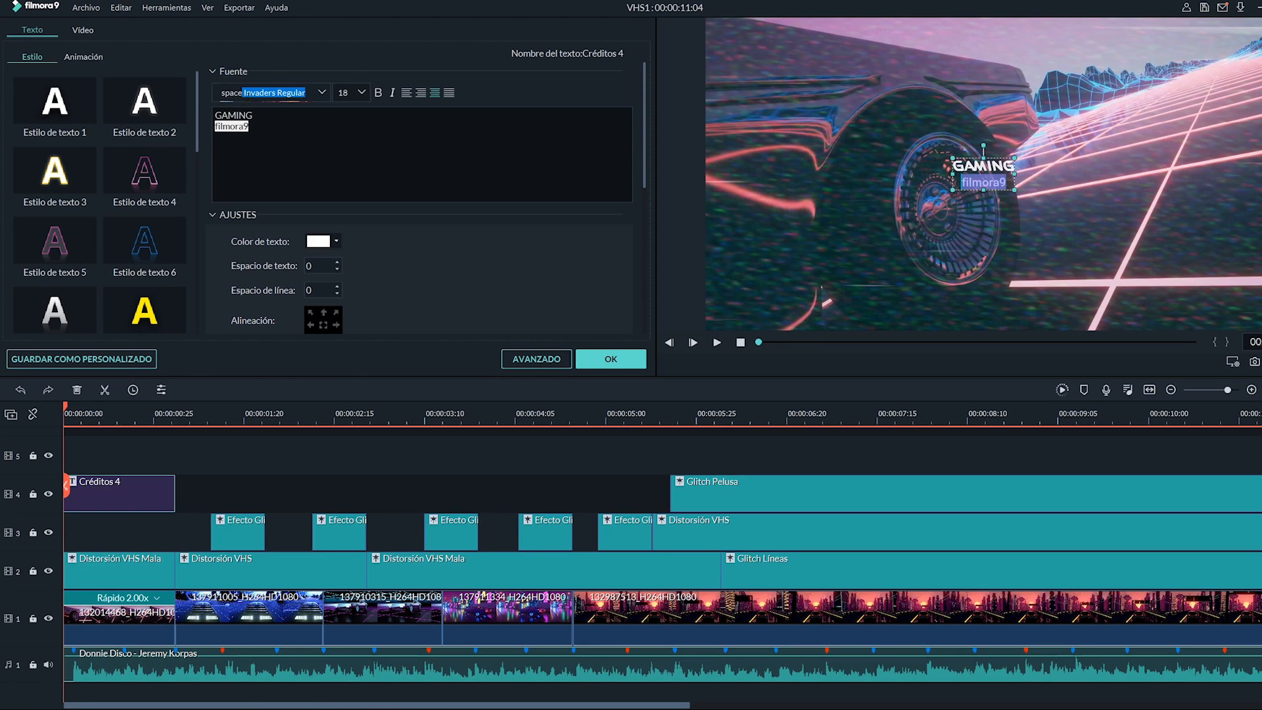
{"action": "key", "text": "Return"}
- Set the GAMING line's font size to 80
{"action": "left_click_drag", "start_coordinate": [253, 116], "coordinate": [215, 115]}
{"action": "left_click", "coordinate": [362, 93]}
{"action": "scroll", "coordinate": [349, 141], "scroll_direction": "down", "scroll_amount": 4}
{"action": "left_click", "coordinate": [349, 145]}
{"action": "left_click_drag", "start_coordinate": [355, 97], "coordinate": [337, 92]}
{"action": "type", "text": "80"}
{"action": "left_click", "coordinate": [460, 236]}
- Set the filmora9 line's font size to 25
{"action": "double_click", "coordinate": [344, 93]}
{"action": "left_click_drag", "start_coordinate": [249, 126], "coordinate": [214, 116]}
{"action": "type", "text": "20"}
{"action": "double_click", "coordinate": [344, 93]}
{"action": "type", "text": "25"}
- Color the GAMING line yellow and apply the title edits
{"action": "left_click", "coordinate": [253, 116]}
{"action": "left_click", "coordinate": [336, 241]}
{"action": "left_click", "coordinate": [341, 312]}
{"action": "left_click", "coordinate": [624, 290]}
{"action": "left_click", "coordinate": [743, 482]}
{"action": "left_click", "coordinate": [421, 174]}
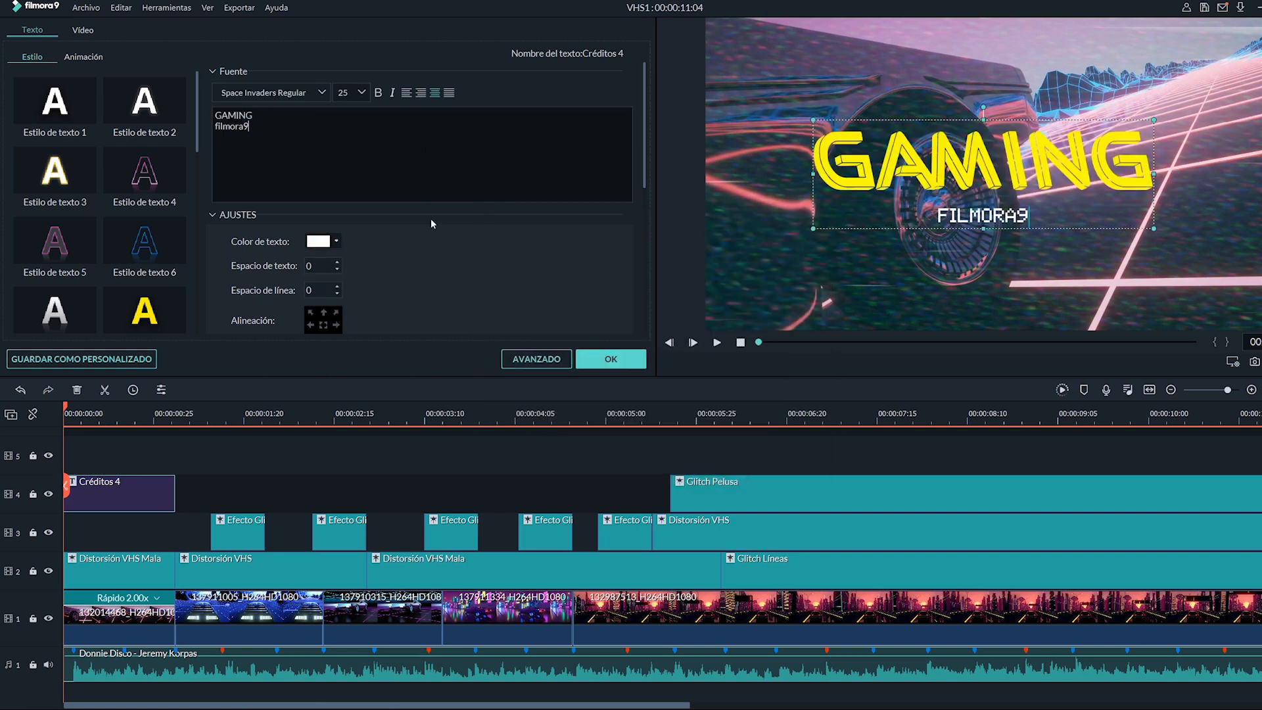
{"action": "left_click", "coordinate": [624, 358]}
- Copy the title clip and paste a duplicate right after it on track 4
{"action": "left_click", "coordinate": [110, 504]}
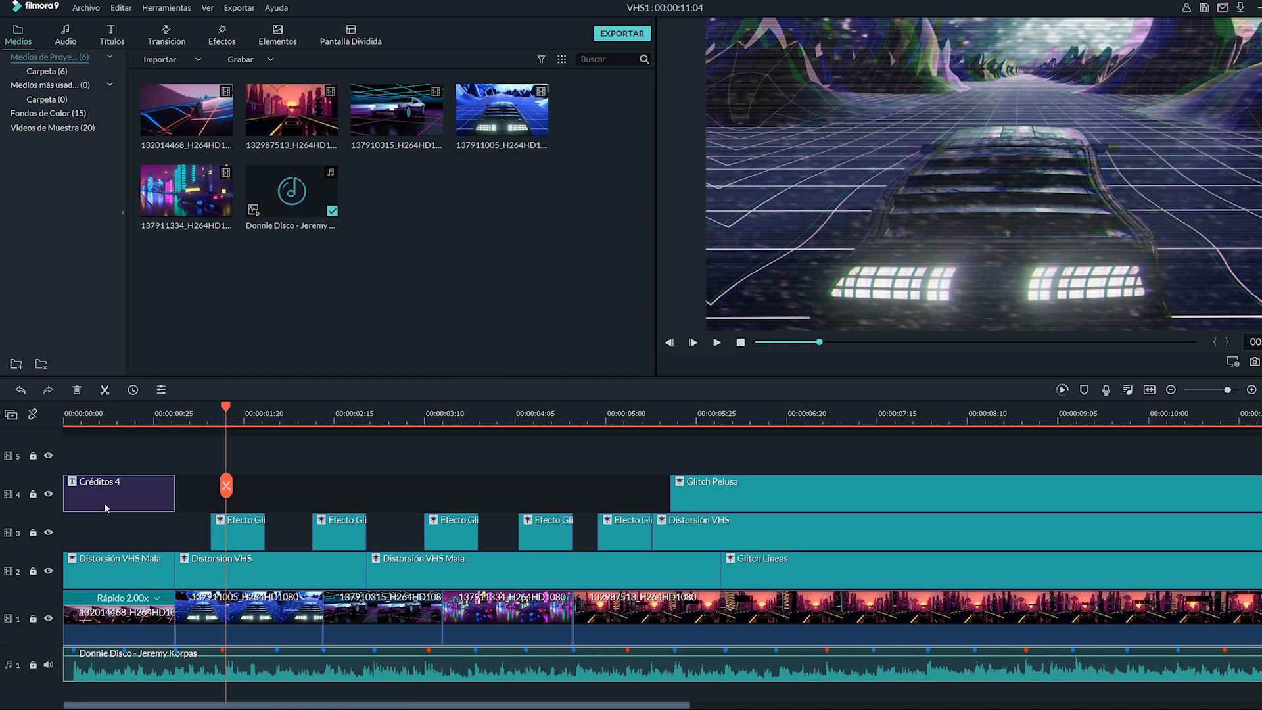
{"action": "key", "text": "ctrl+c"}
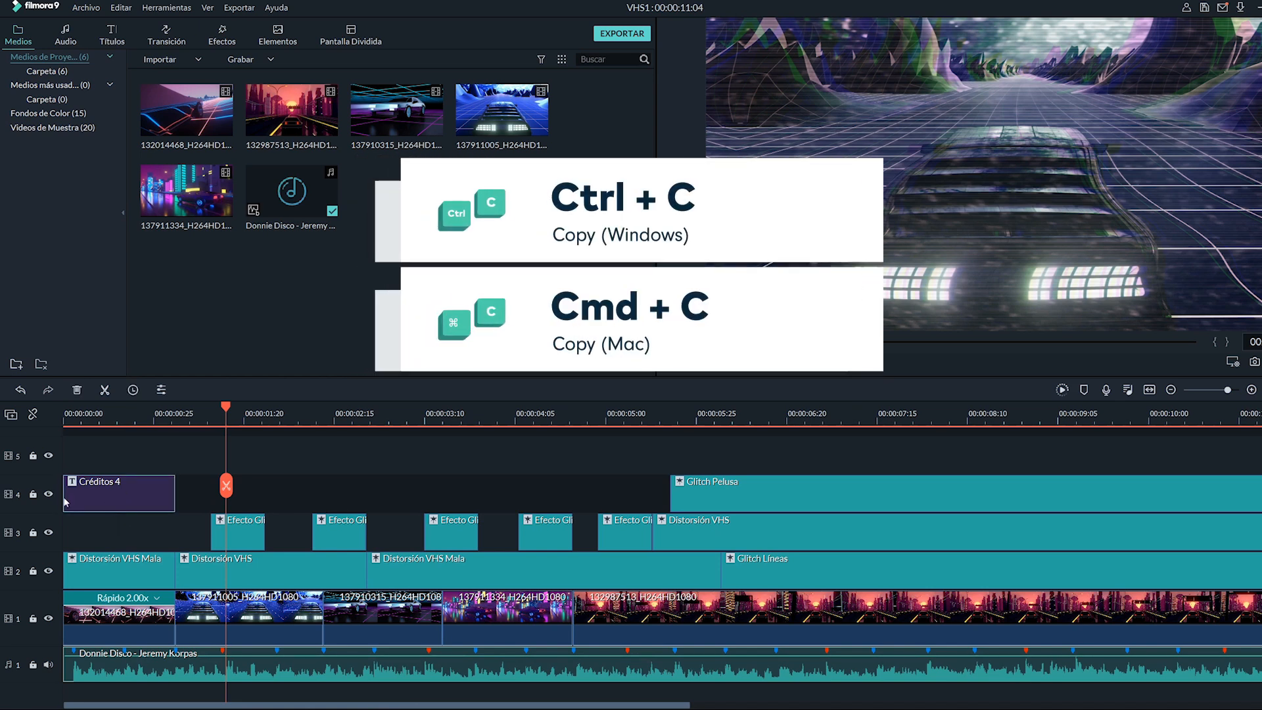
{"action": "left_click", "coordinate": [42, 508]}
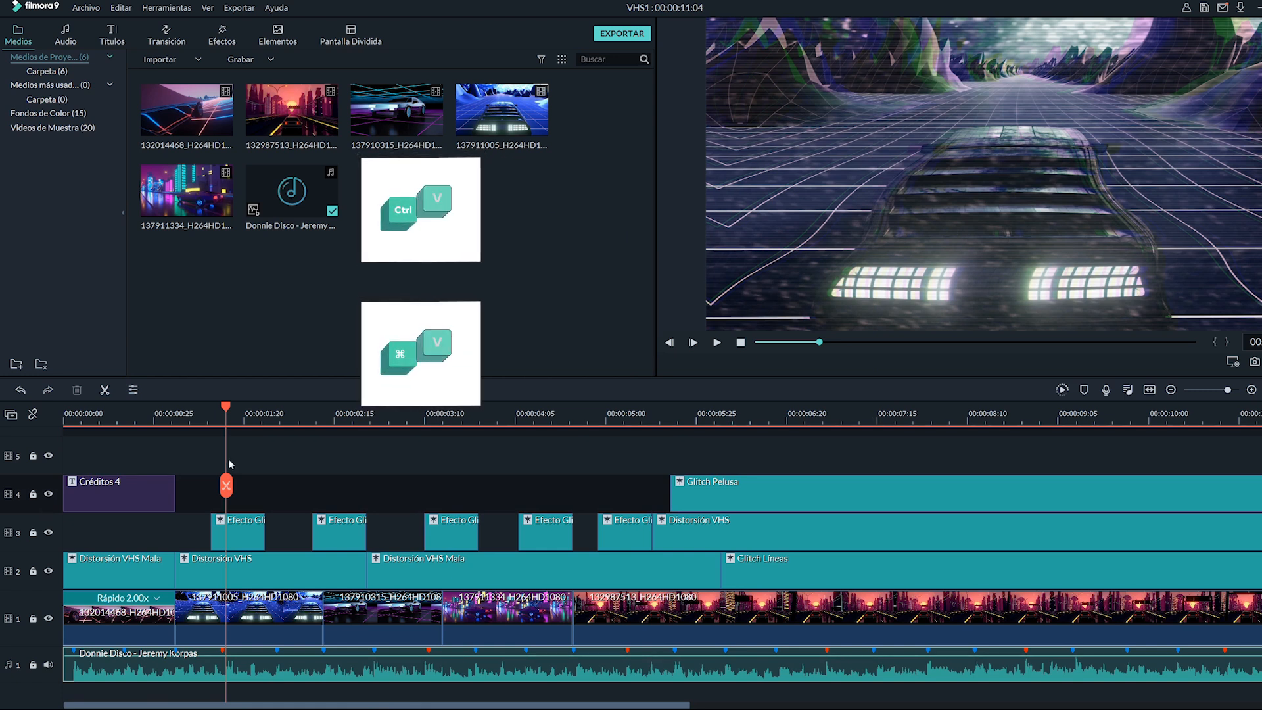
{"action": "key", "text": "ctrl+v"}
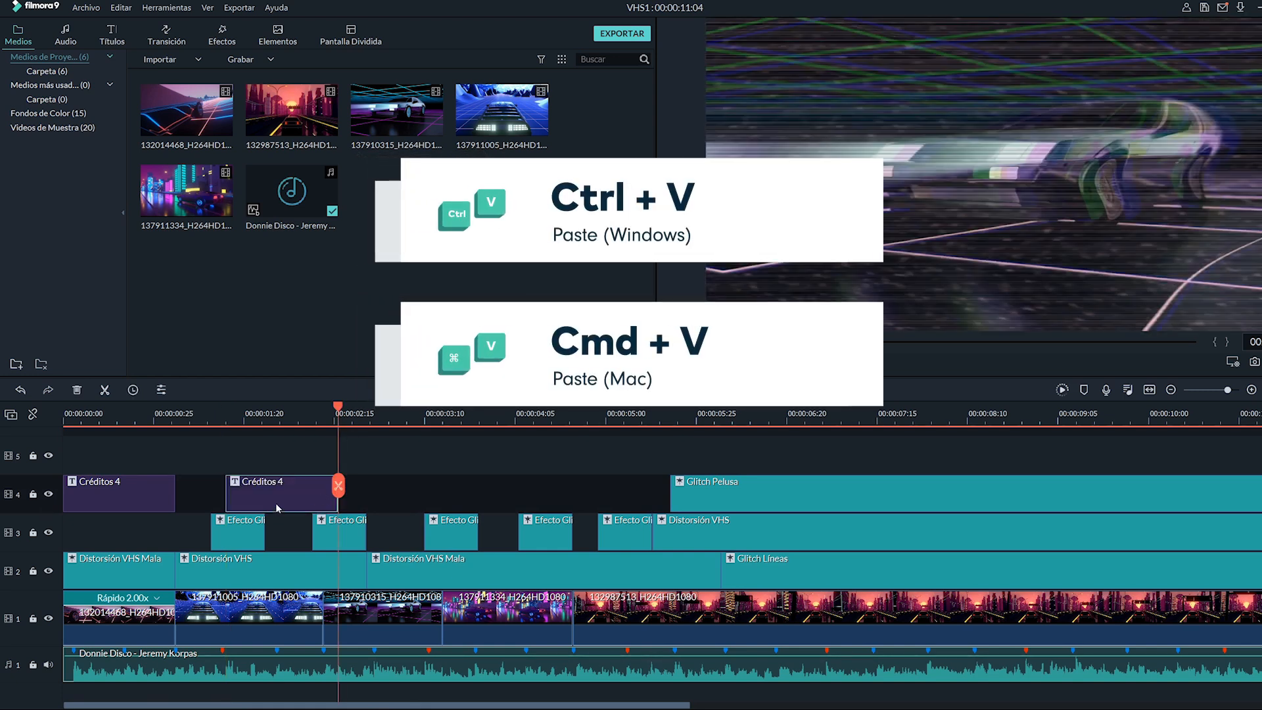
{"action": "left_click_drag", "start_coordinate": [276, 507], "coordinate": [230, 506]}
- Split the duplicated title at the playhead and delete its remainder
{"action": "left_click", "coordinate": [197, 414]}
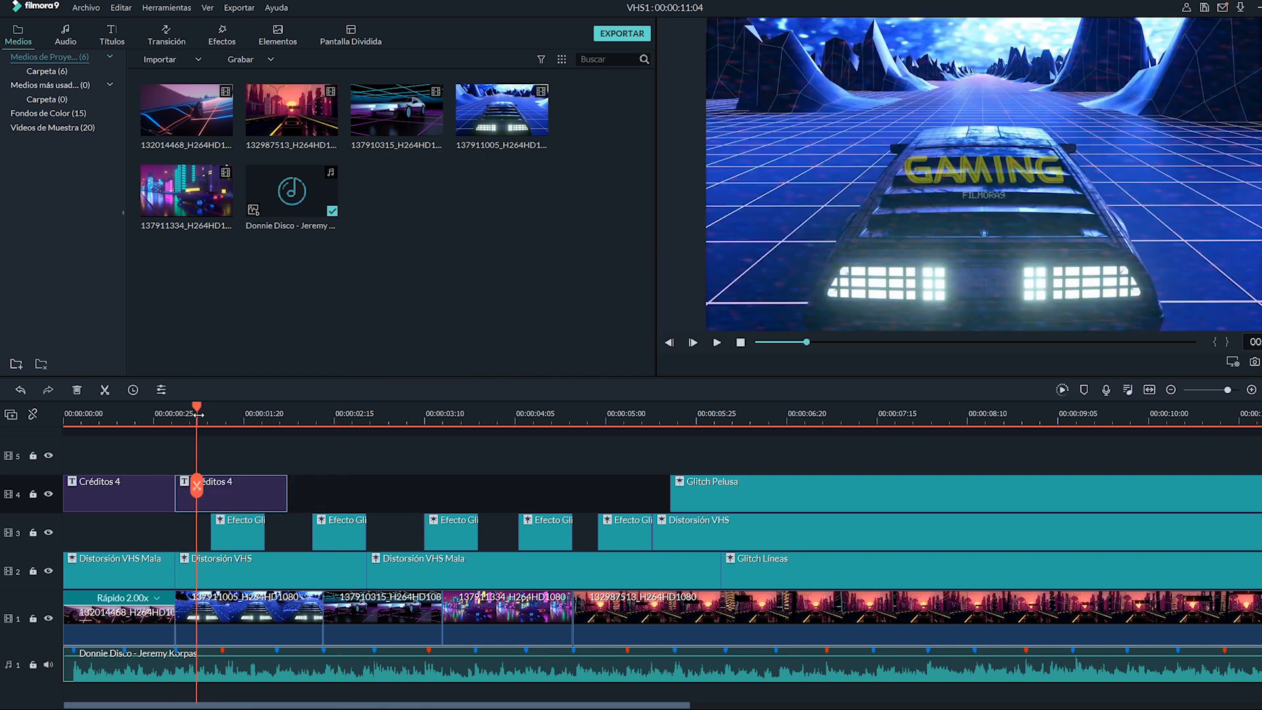
{"action": "left_click_drag", "start_coordinate": [198, 415], "coordinate": [223, 414]}
{"action": "left_click", "coordinate": [222, 486]}
{"action": "left_click", "coordinate": [77, 390]}
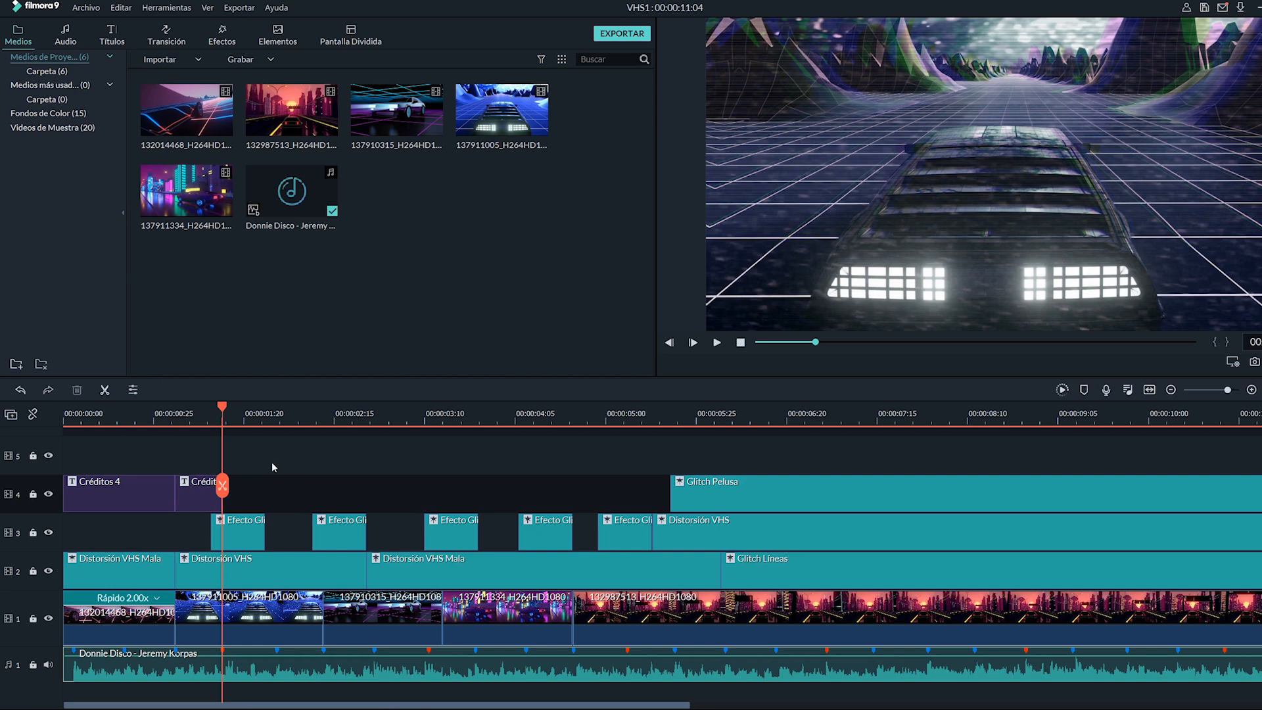
- Copy the shortened title clip and paste another copy right after it
{"action": "left_click", "coordinate": [194, 507]}
{"action": "key", "text": "ctrl+c"}
{"action": "key", "text": "ctrl+v"}
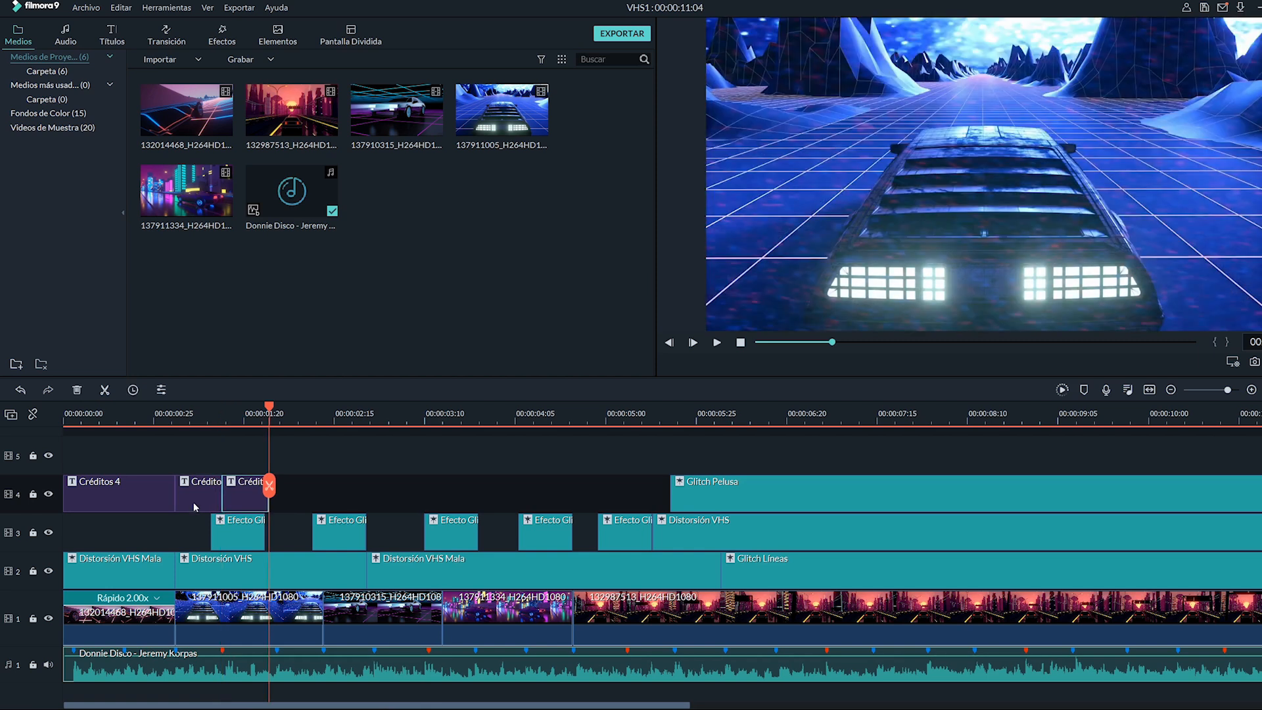
- Open the pasted title copy on track 4 in the title editor and change its text styling to contrast with the original
{"action": "left_click", "coordinate": [247, 415]}
{"action": "double_click", "coordinate": [245, 500]}
{"action": "left_click_drag", "start_coordinate": [254, 115], "coordinate": [201, 119]}
{"action": "left_click", "coordinate": [335, 241]}
{"action": "left_click", "coordinate": [381, 246]}
{"action": "left_click", "coordinate": [606, 361]}
{"action": "left_click", "coordinate": [194, 494]}
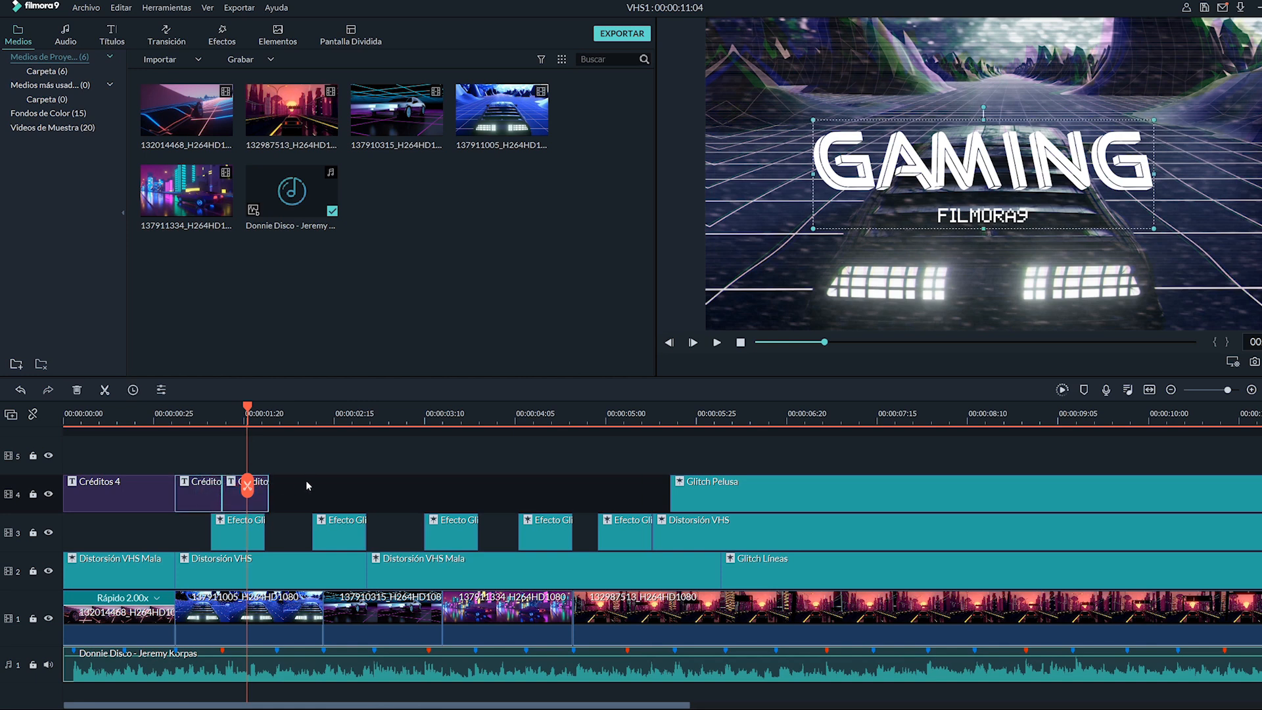
- Line up the title copies on track 4 with the music beat markers, trimming a copy's end to the playhead
{"action": "left_click", "coordinate": [267, 411]}
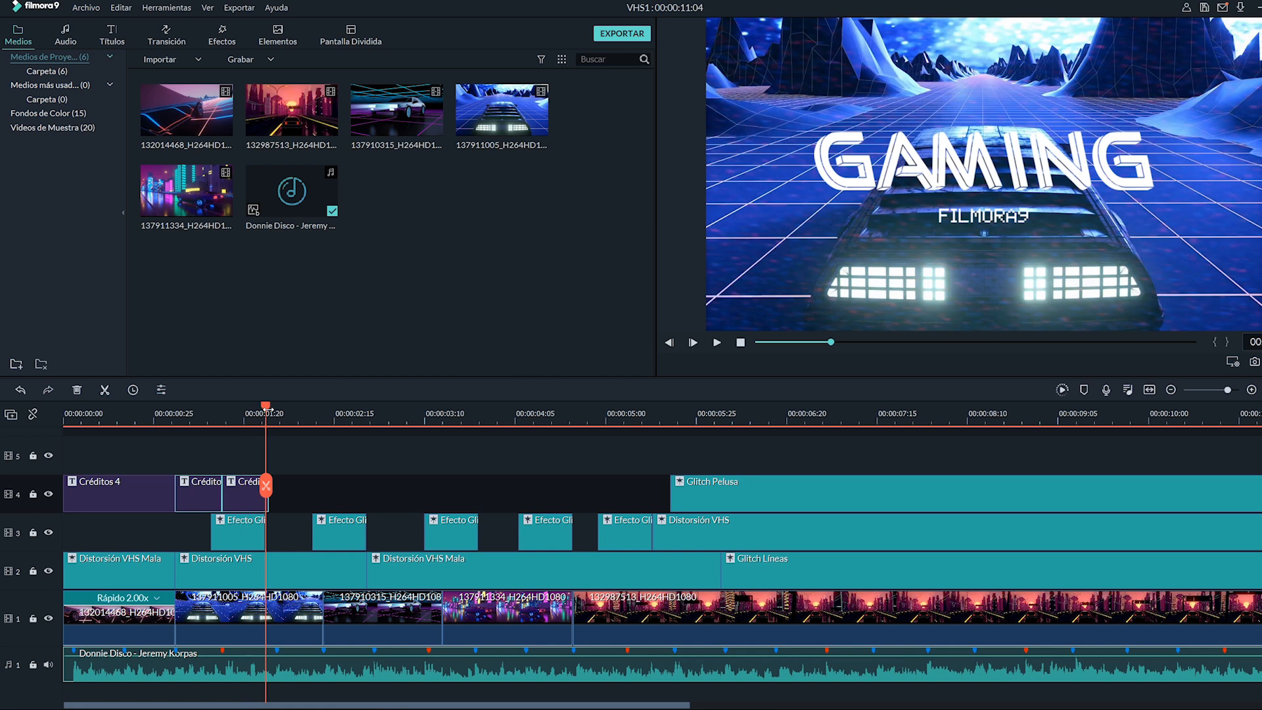
{"action": "left_click_drag", "start_coordinate": [266, 408], "coordinate": [270, 408]}
{"action": "left_click_drag", "start_coordinate": [274, 409], "coordinate": [270, 407]}
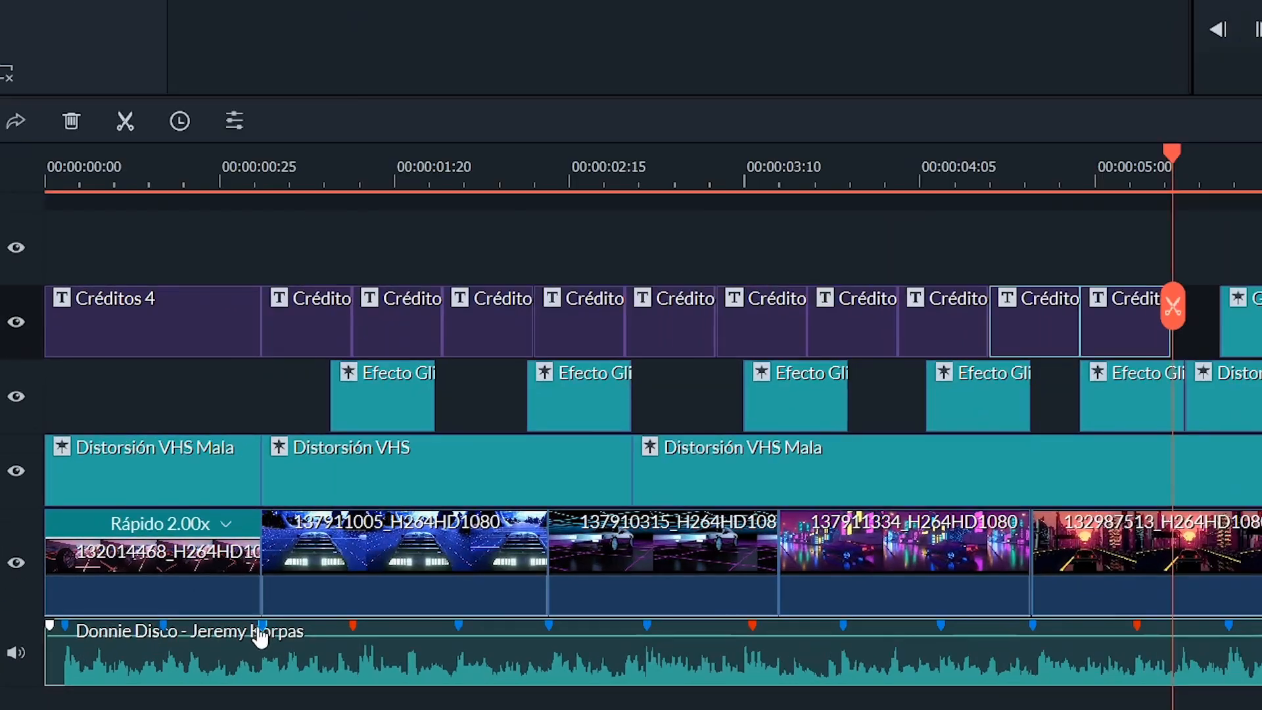
{"action": "left_click", "coordinate": [259, 630]}
{"action": "left_click", "coordinate": [353, 627]}
{"action": "left_click", "coordinate": [459, 627]}
{"action": "left_click", "coordinate": [549, 627]}
{"action": "left_click", "coordinate": [458, 627]}
{"action": "left_click_drag", "start_coordinate": [1135, 248], "coordinate": [501, 331]}
{"action": "left_click_drag", "start_coordinate": [500, 331], "coordinate": [517, 331]}
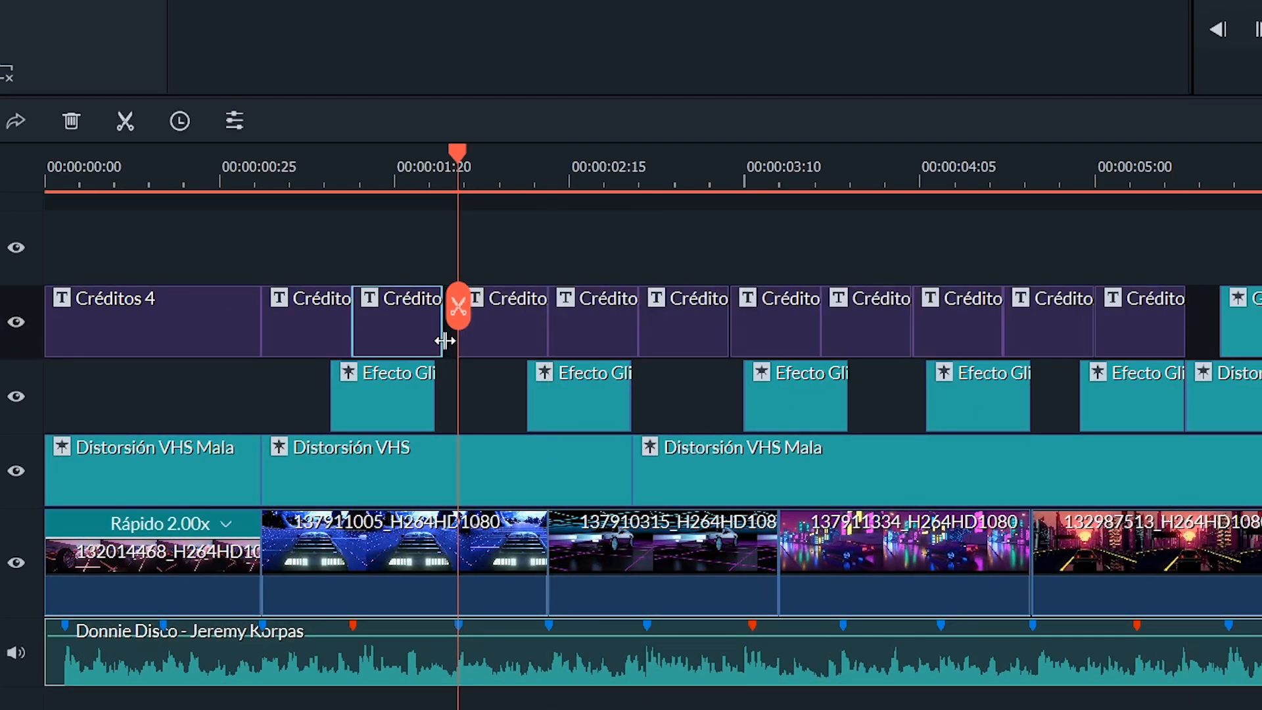
{"action": "left_click_drag", "start_coordinate": [442, 341], "coordinate": [457, 341]}
- Continue placing title copies at the next beat markers along track 4 and trim each copy's edge to its marker
{"action": "left_click", "coordinate": [647, 627]}
{"action": "left_click_drag", "start_coordinate": [1147, 253], "coordinate": [683, 332]}
{"action": "left_click_drag", "start_coordinate": [683, 332], "coordinate": [646, 338]}
{"action": "left_click", "coordinate": [752, 627]}
{"action": "left_click_drag", "start_coordinate": [1147, 253], "coordinate": [779, 332]}
{"action": "left_click_drag", "start_coordinate": [779, 332], "coordinate": [793, 332]}
{"action": "left_click_drag", "start_coordinate": [736, 344], "coordinate": [750, 344]}
{"action": "left_click", "coordinate": [940, 627]}
{"action": "left_click_drag", "start_coordinate": [1147, 263], "coordinate": [976, 332]}
{"action": "left_click_drag", "start_coordinate": [976, 332], "coordinate": [983, 332]}
{"action": "left_click_drag", "start_coordinate": [927, 340], "coordinate": [941, 341]}
- Align the last title copies on track 4 to the remaining beat markers up to the Glitch Pelusa clip
{"action": "left_click", "coordinate": [1033, 627]}
{"action": "left_click", "coordinate": [1137, 627]}
{"action": "mouse_move", "coordinate": [1139, 331]}
{"action": "left_mouse_down"}
{"action": "mouse_move", "coordinate": [1143, 273]}
{"action": "mouse_move", "coordinate": [1154, 273]}
{"action": "left_mouse_up"}
{"action": "left_click_drag", "start_coordinate": [1121, 343], "coordinate": [1137, 345]}
{"action": "left_click_drag", "start_coordinate": [1221, 322], "coordinate": [1231, 322]}
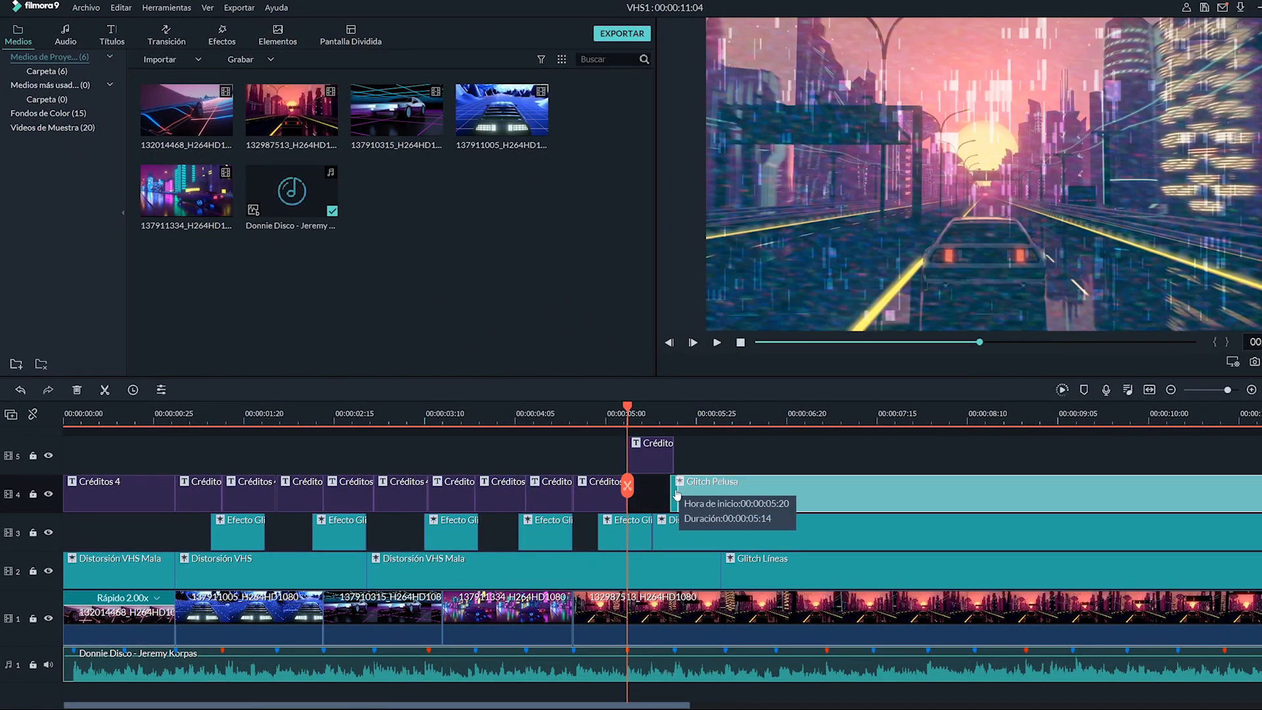
{"action": "left_click_drag", "start_coordinate": [677, 494], "coordinate": [680, 494]}
- Play the intro from the start to preview the flickering title
{"action": "left_click", "coordinate": [130, 415]}
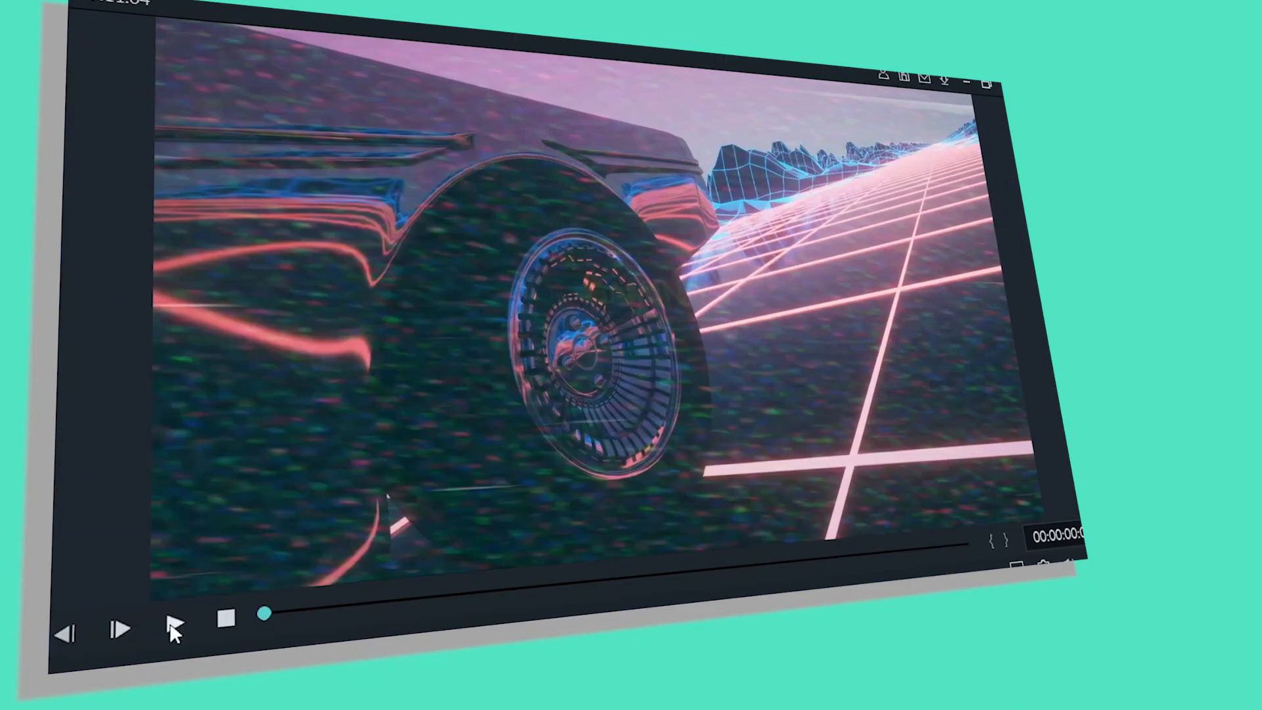
{"action": "left_click", "coordinate": [716, 342]}
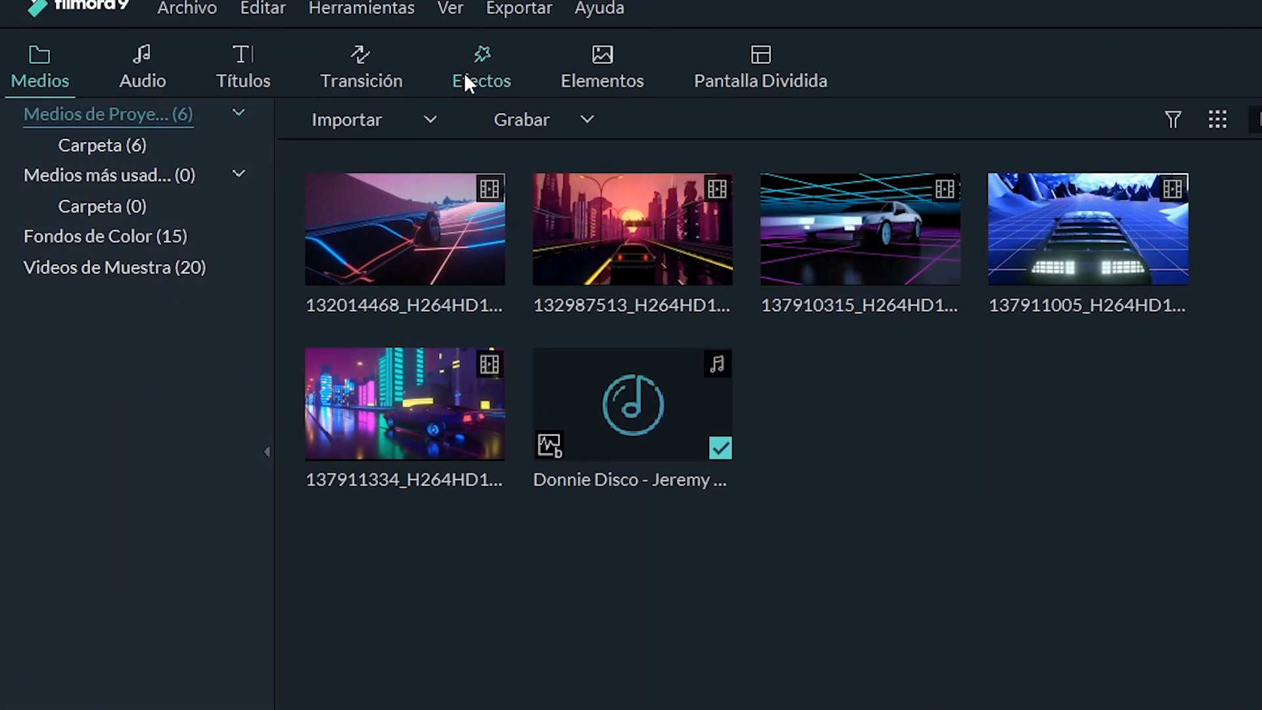
- Add the Chaos 2 movement filter on track 5 over the early title copies and trim its length
{"action": "left_click", "coordinate": [215, 37]}
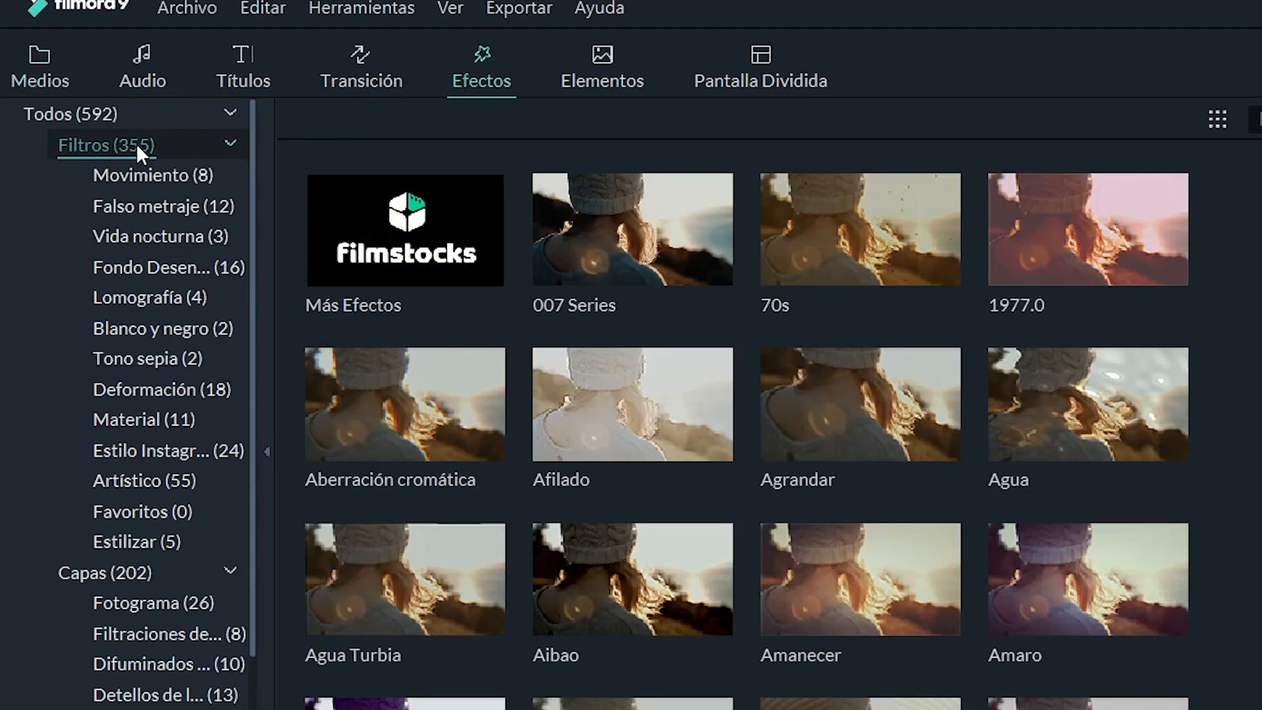
{"action": "left_click", "coordinate": [178, 175]}
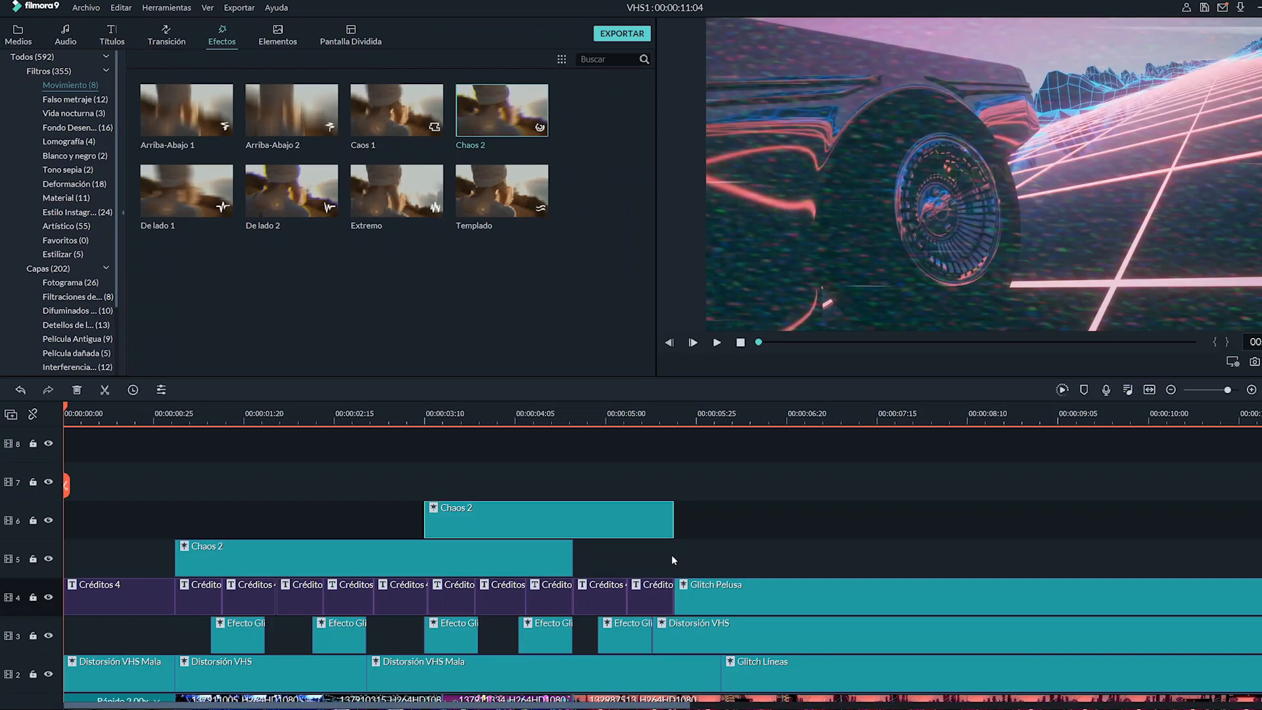
{"action": "left_click_drag", "start_coordinate": [1087, 404], "coordinate": [367, 487]}
{"action": "left_click_drag", "start_coordinate": [910, 483], "coordinate": [674, 486]}
{"action": "scroll", "coordinate": [772, 501], "scroll_direction": "down", "scroll_amount": 3}
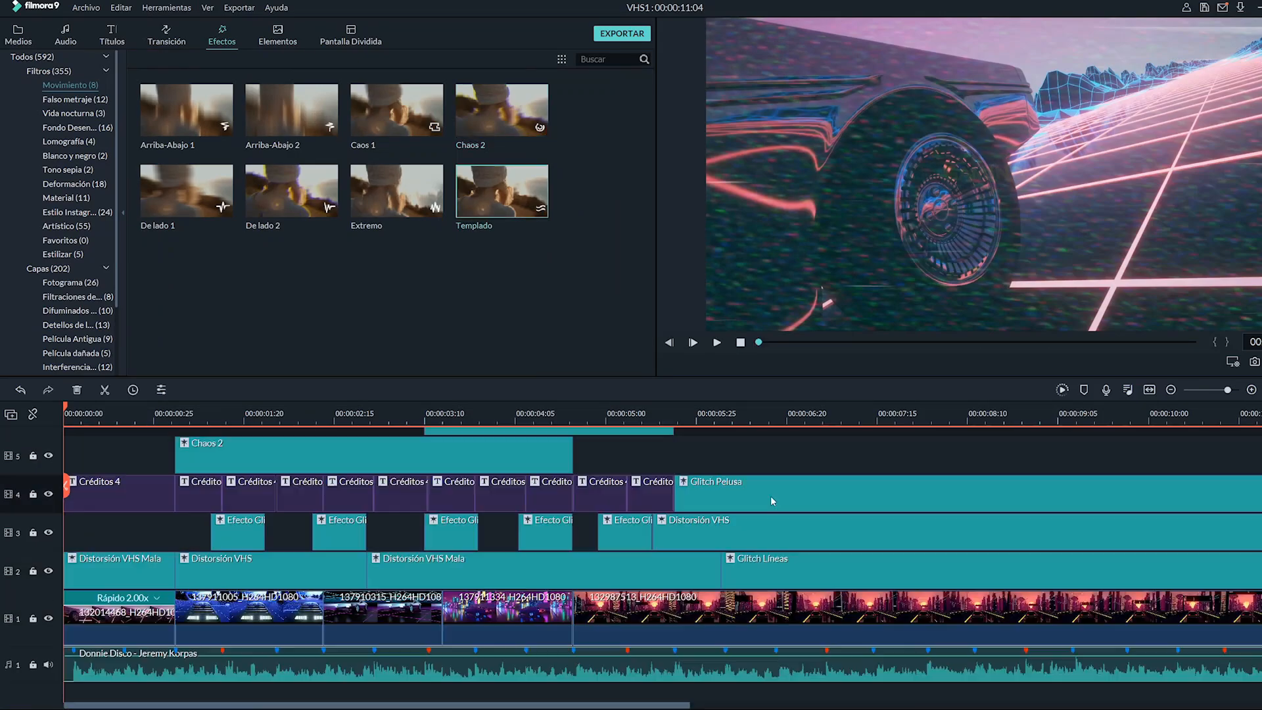
- Play back the timeline to preview the Chaos 2 effect with the titles
{"action": "key", "text": "space"}
{"action": "key", "text": "space"}
{"action": "scroll", "coordinate": [772, 453], "scroll_direction": "down", "scroll_amount": 1}
{"action": "left_click", "coordinate": [740, 342]}
{"action": "left_click", "coordinate": [716, 342]}
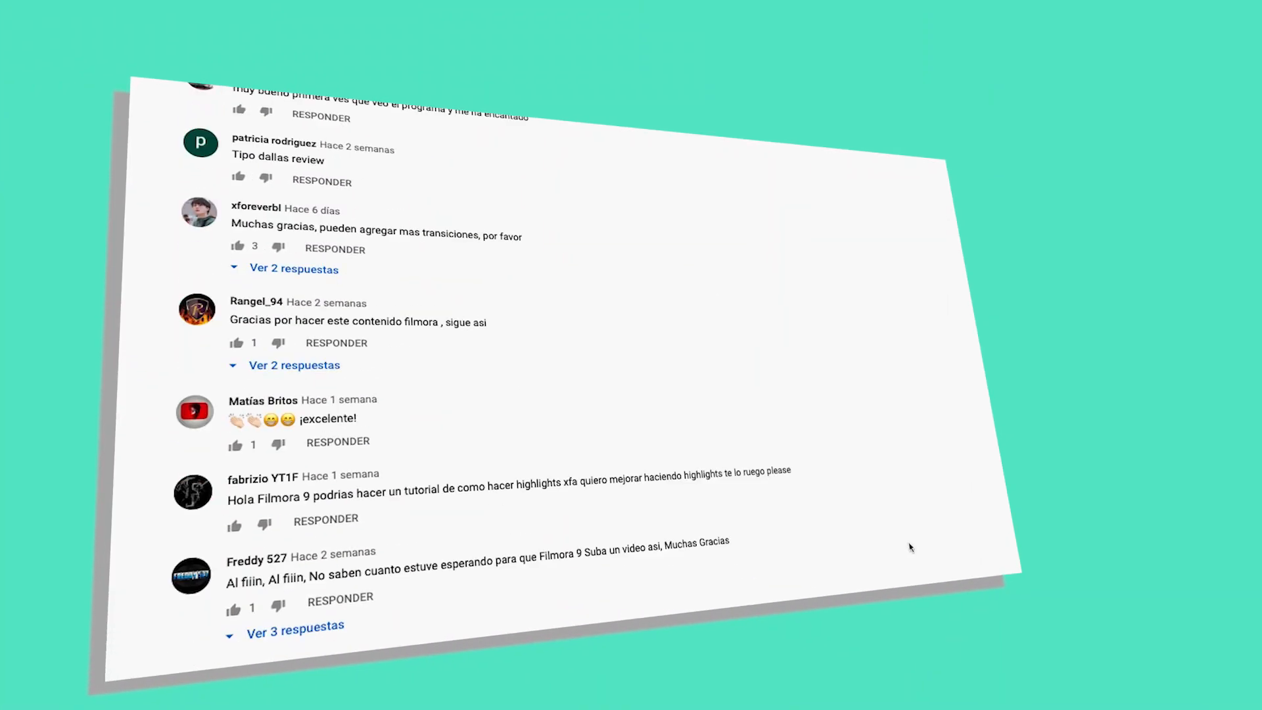
{"action": "scroll", "coordinate": [910, 548], "scroll_direction": "down", "scroll_amount": 20}
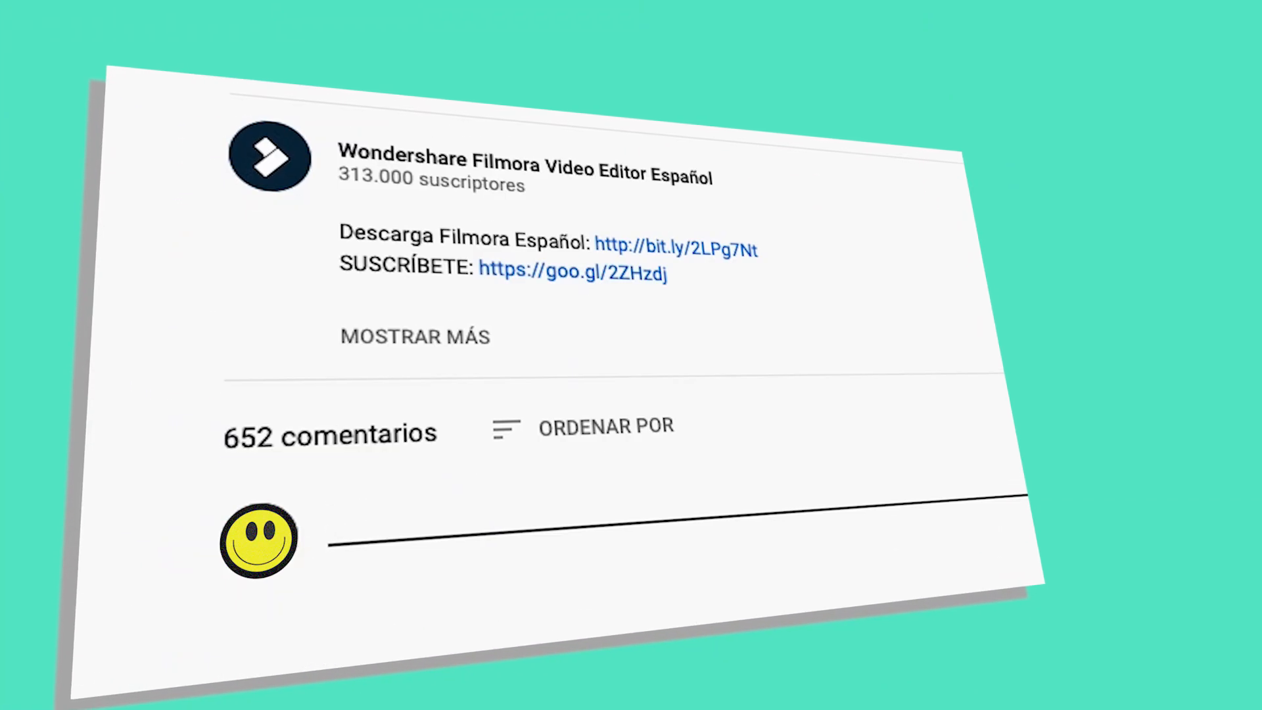
{"action": "type", "text": "A mi me gusta la numero 3!"}
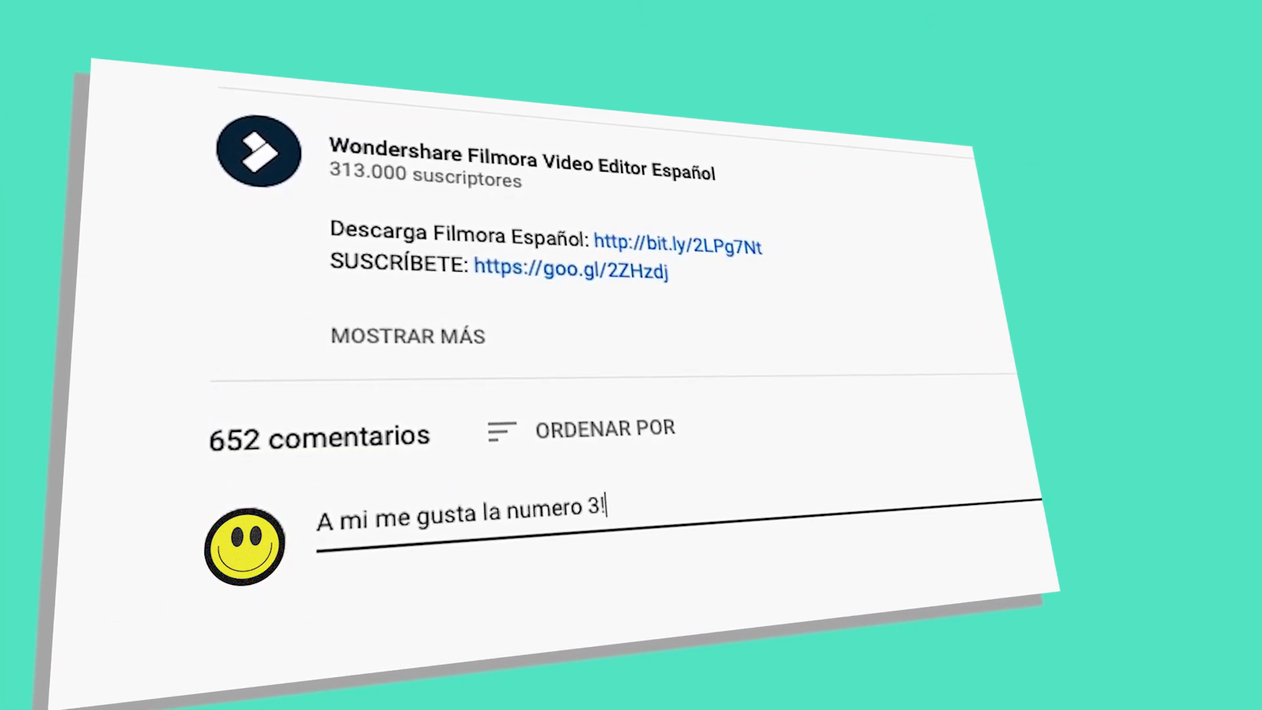